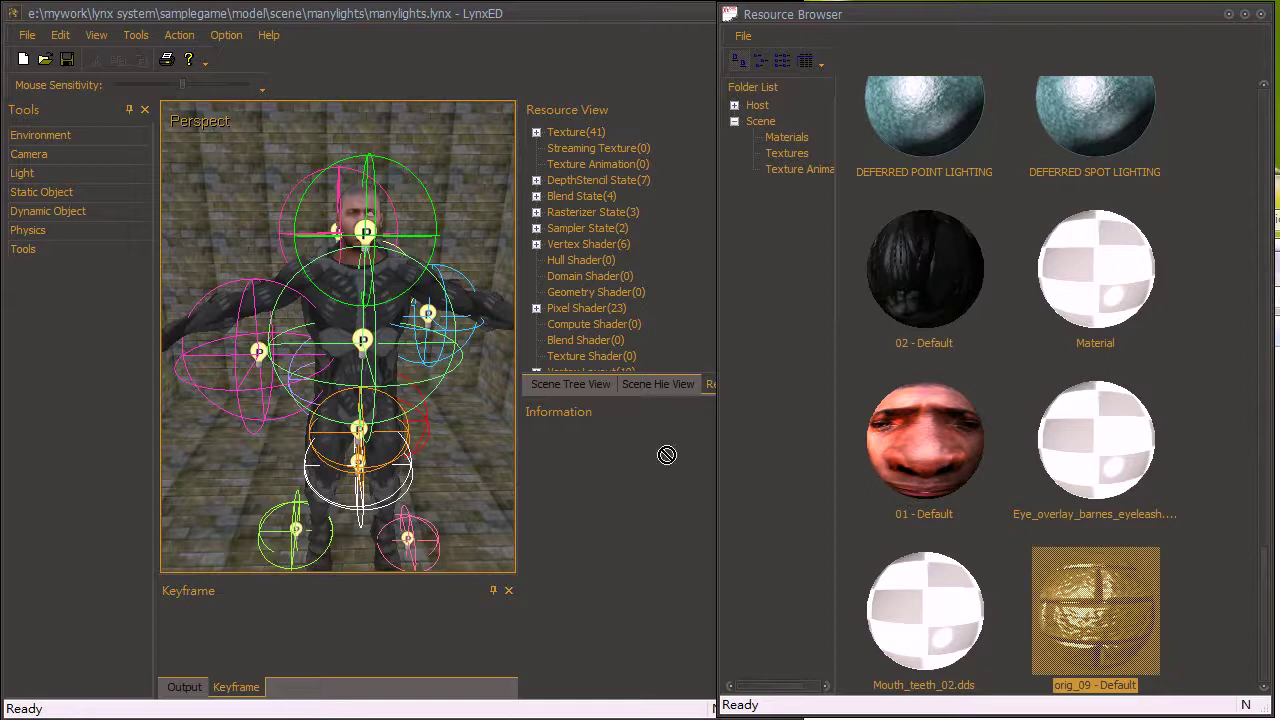
Apply the orig_09 - Default material to the character's torso in the perspective viewport.
{"action": "left_click", "coordinate": [359, 321]}
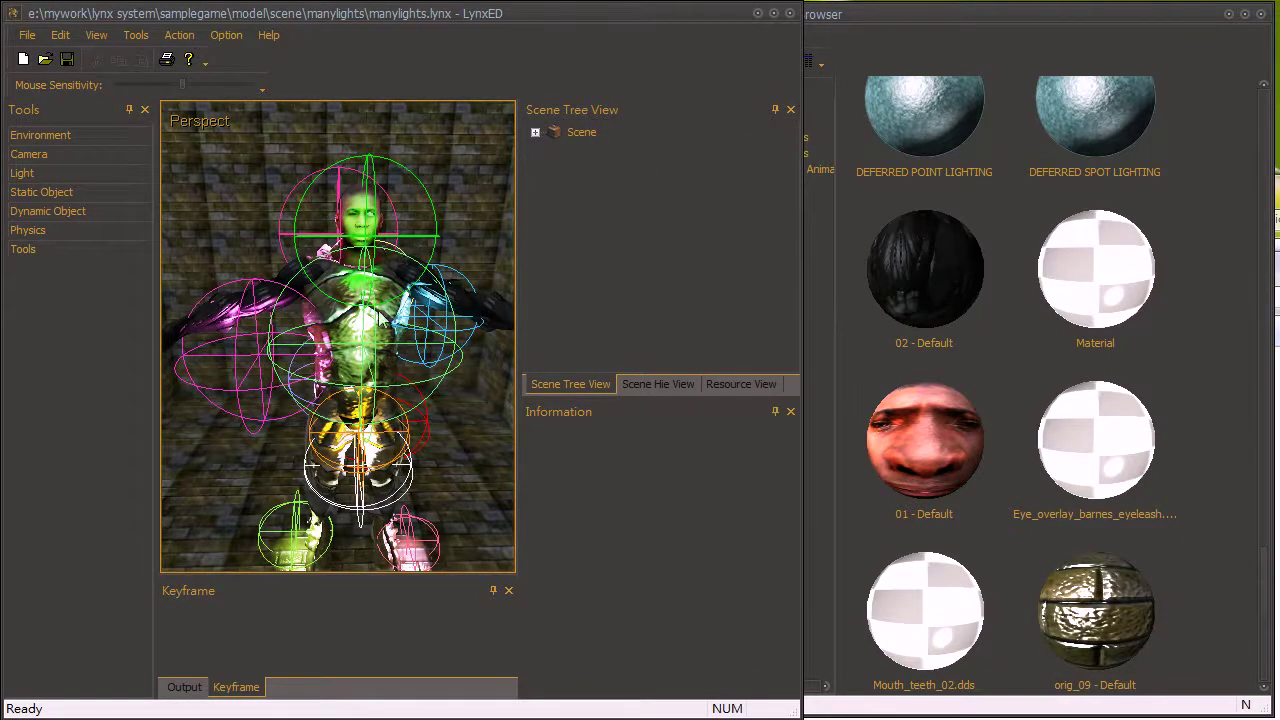
Set the current material of the objNanoSuit_us_mesh_nanosuit static object to 02 - Default.
{"action": "left_click", "coordinate": [535, 133]}
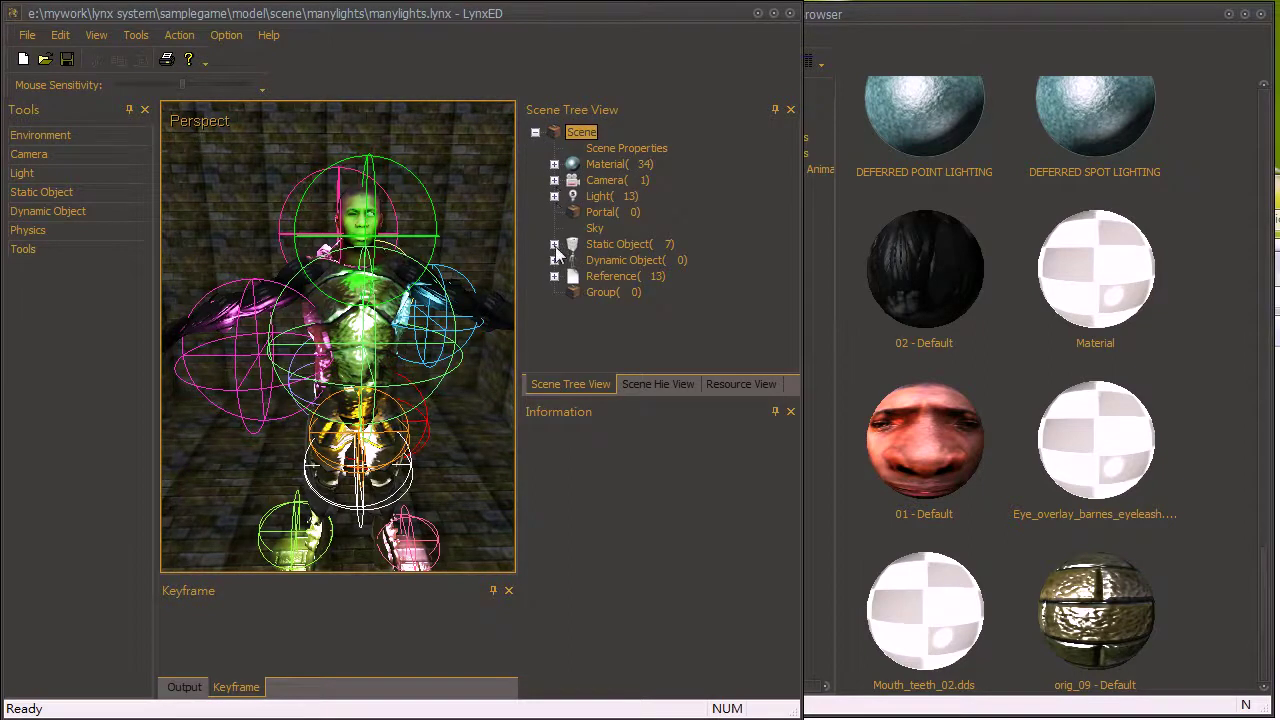
{"action": "left_click", "coordinate": [554, 244]}
{"action": "scroll", "coordinate": [648, 240], "scroll_direction": "down", "scroll_amount": 2}
{"action": "left_click", "coordinate": [652, 196]}
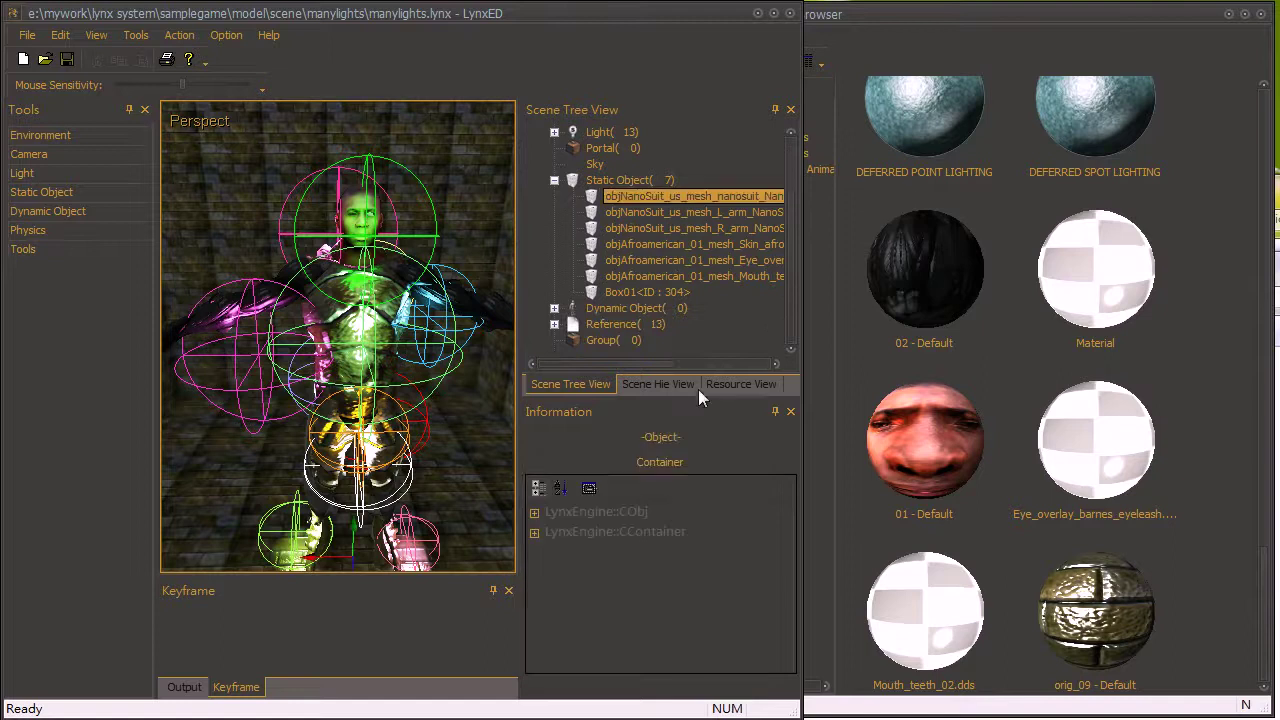
{"action": "left_click", "coordinate": [686, 457]}
{"action": "double_click", "coordinate": [662, 530]}
{"action": "scroll", "coordinate": [720, 540], "scroll_direction": "down", "scroll_amount": 6}
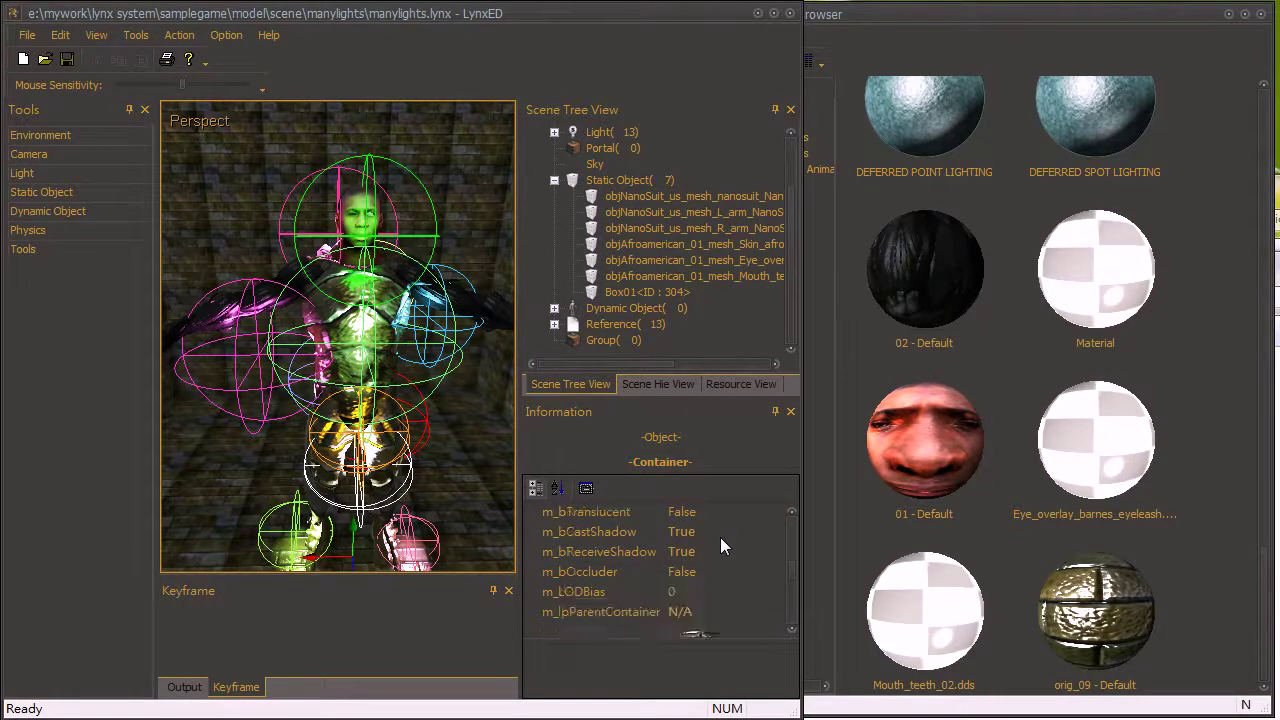
{"action": "scroll", "coordinate": [720, 537], "scroll_direction": "down", "scroll_amount": 2}
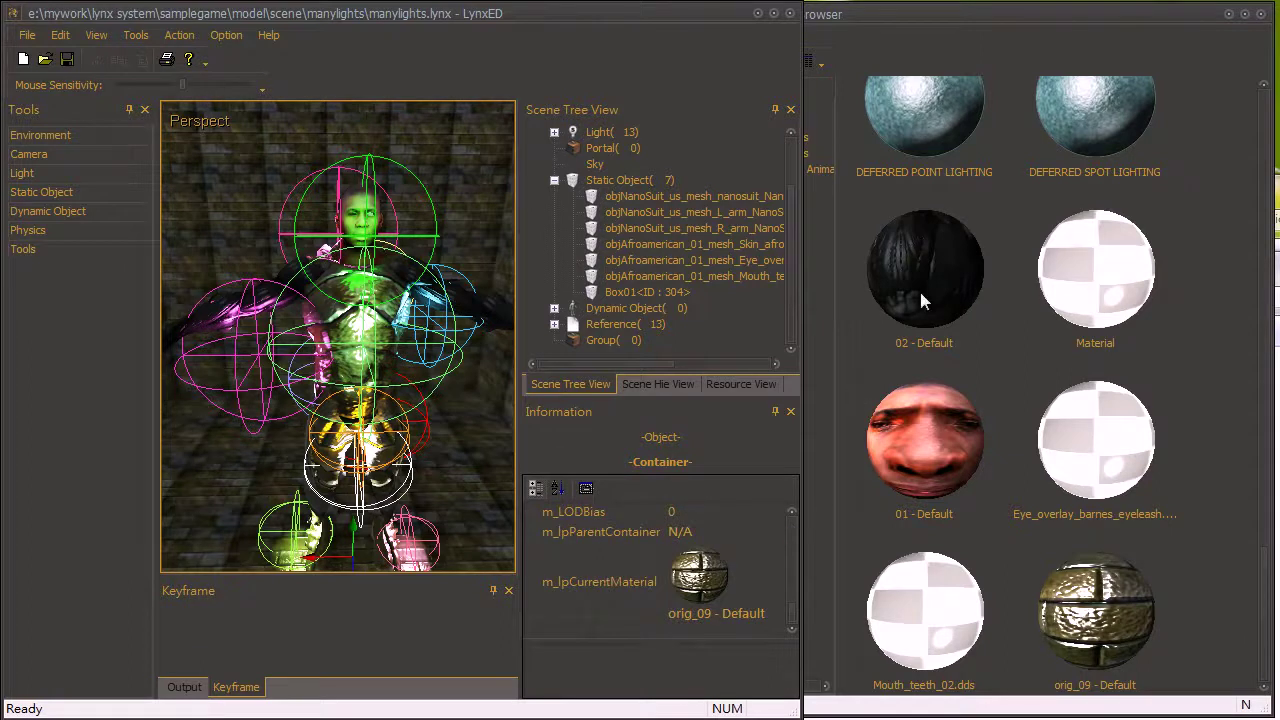
{"action": "left_click_drag", "start_coordinate": [921, 294], "coordinate": [780, 544]}
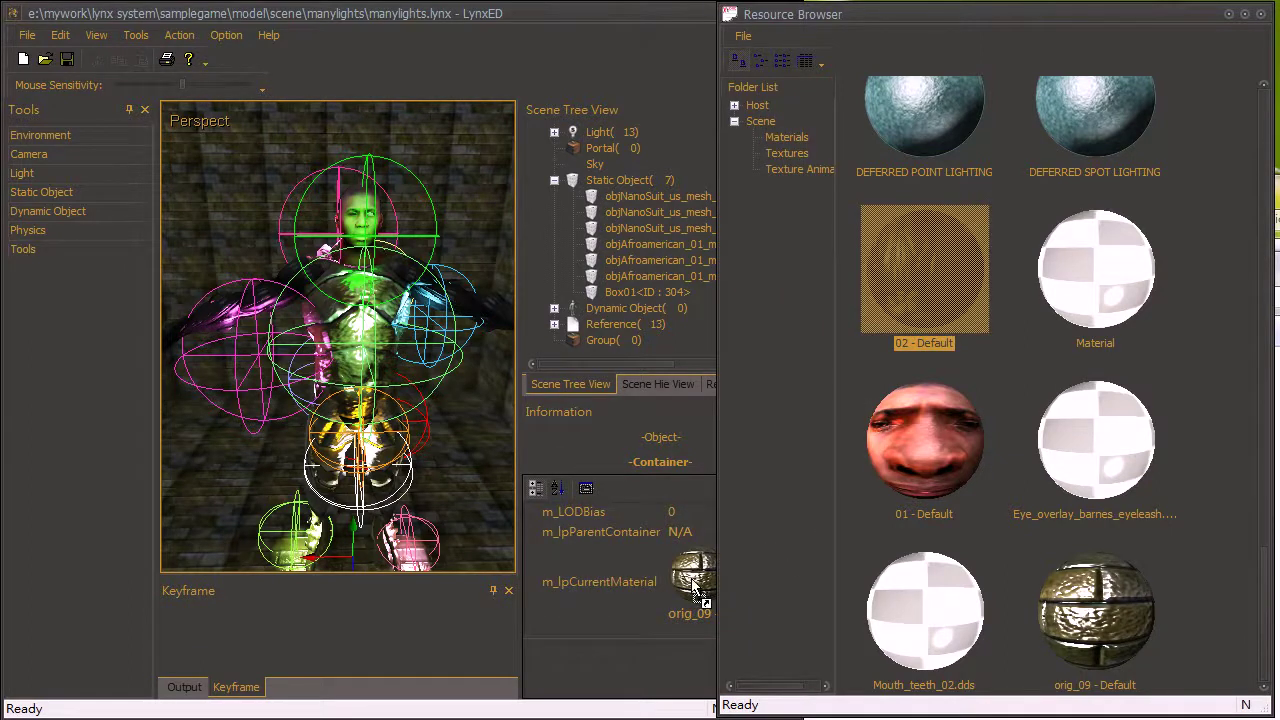
{"action": "left_click_drag", "start_coordinate": [700, 600], "coordinate": [700, 600]}
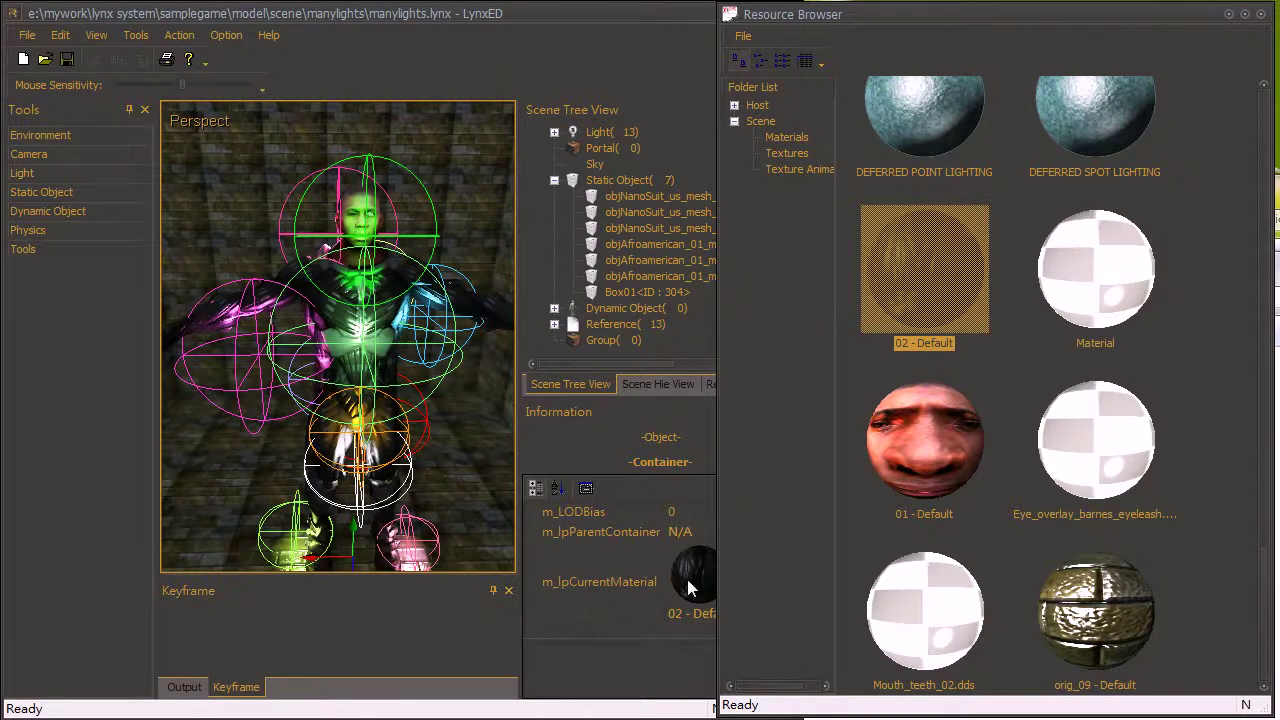
{"action": "left_click", "coordinate": [398, 393]}
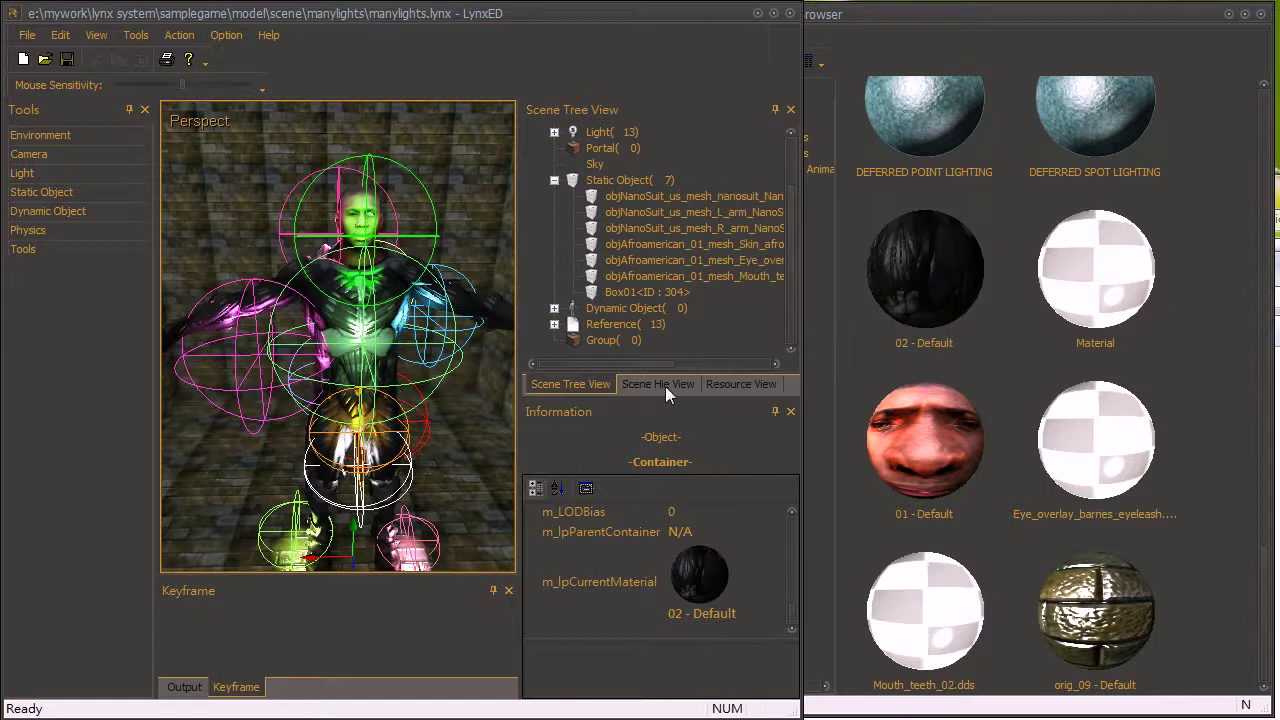
Open the nanosuit's current material for editing, shrink the editor window and expand the 02 - Default material hierarchy.
{"action": "left_click", "coordinate": [724, 613]}
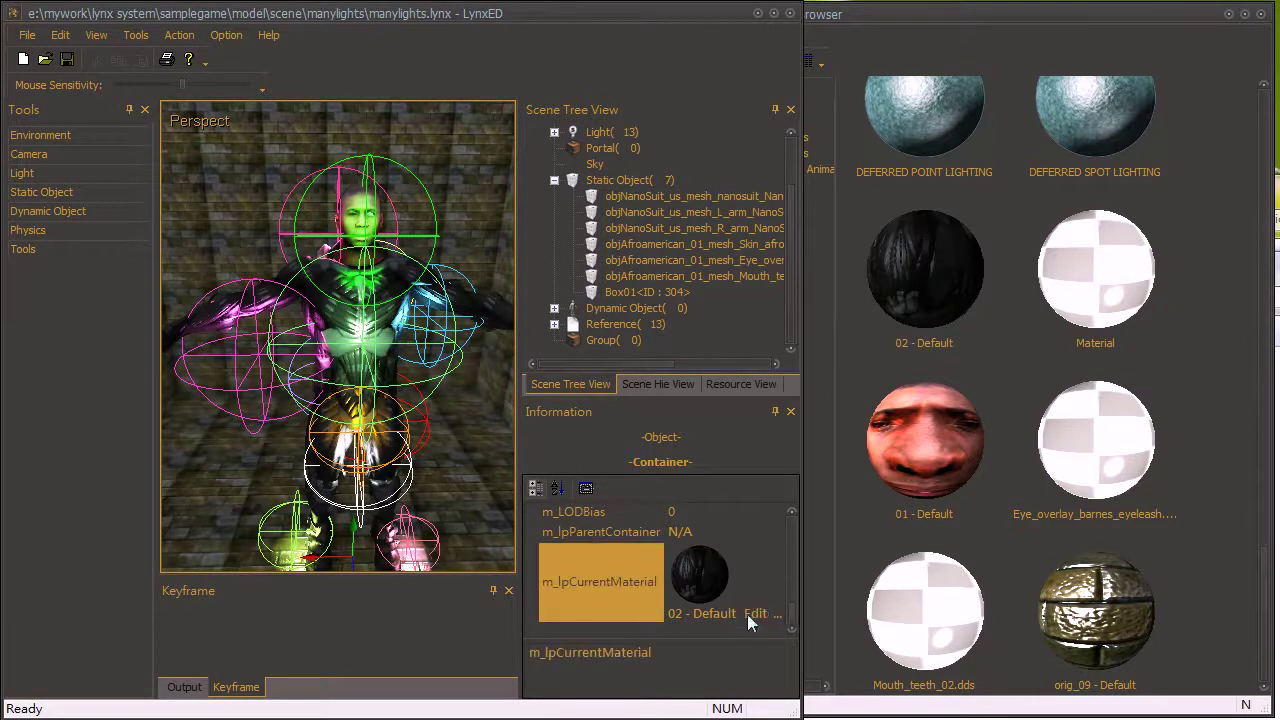
{"action": "left_click", "coordinate": [755, 614]}
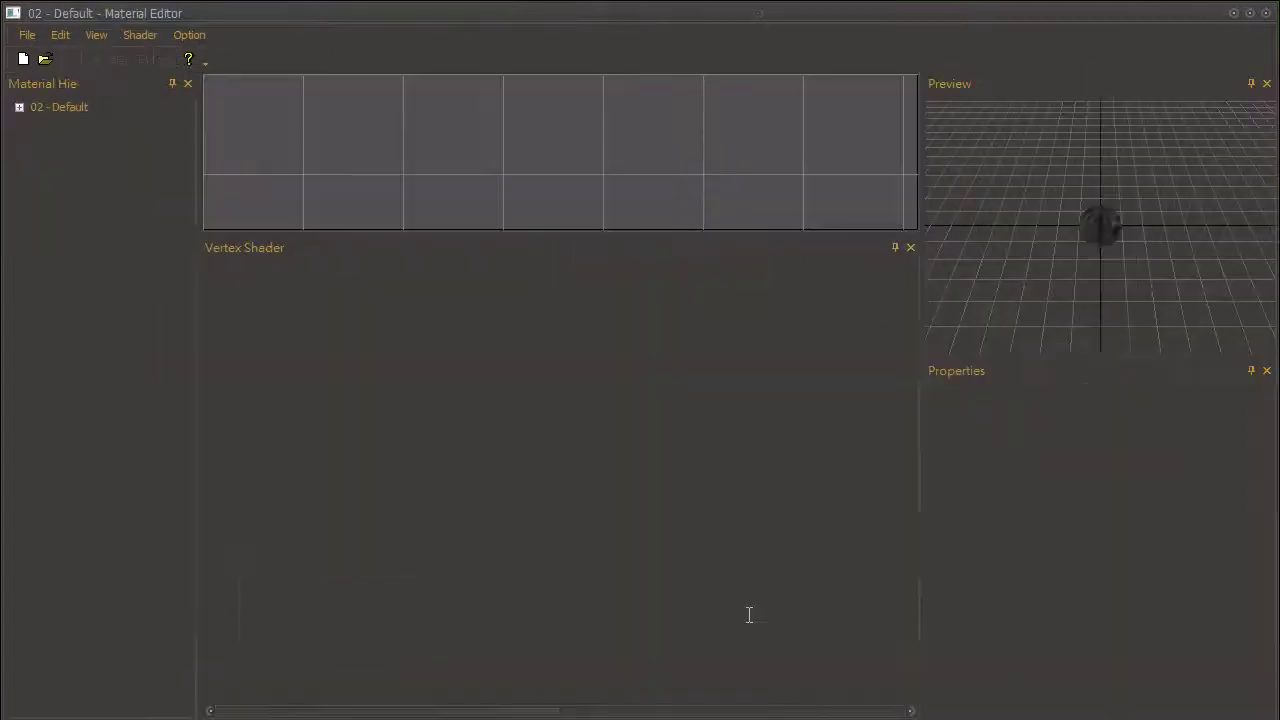
{"action": "left_click_drag", "start_coordinate": [1277, 716], "coordinate": [783, 709]}
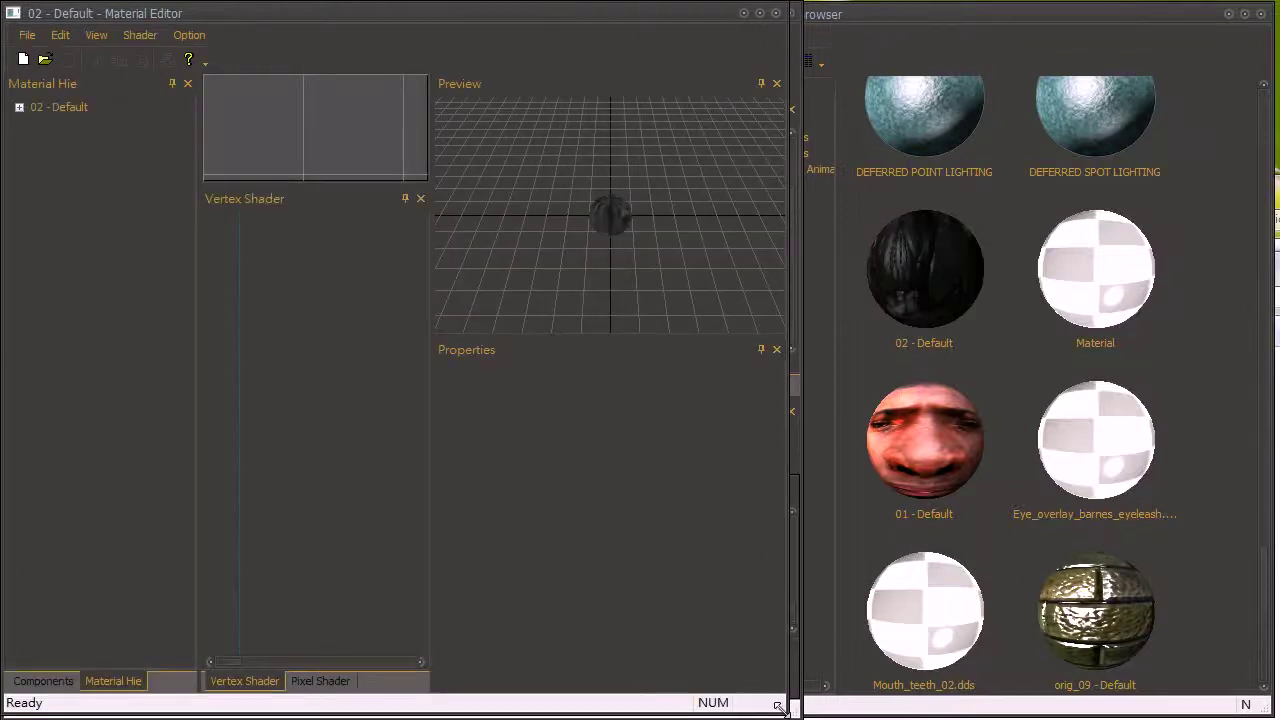
{"action": "double_click", "coordinate": [58, 112]}
{"action": "right_click_drag", "start_coordinate": [674, 265], "coordinate": [678, 179]}
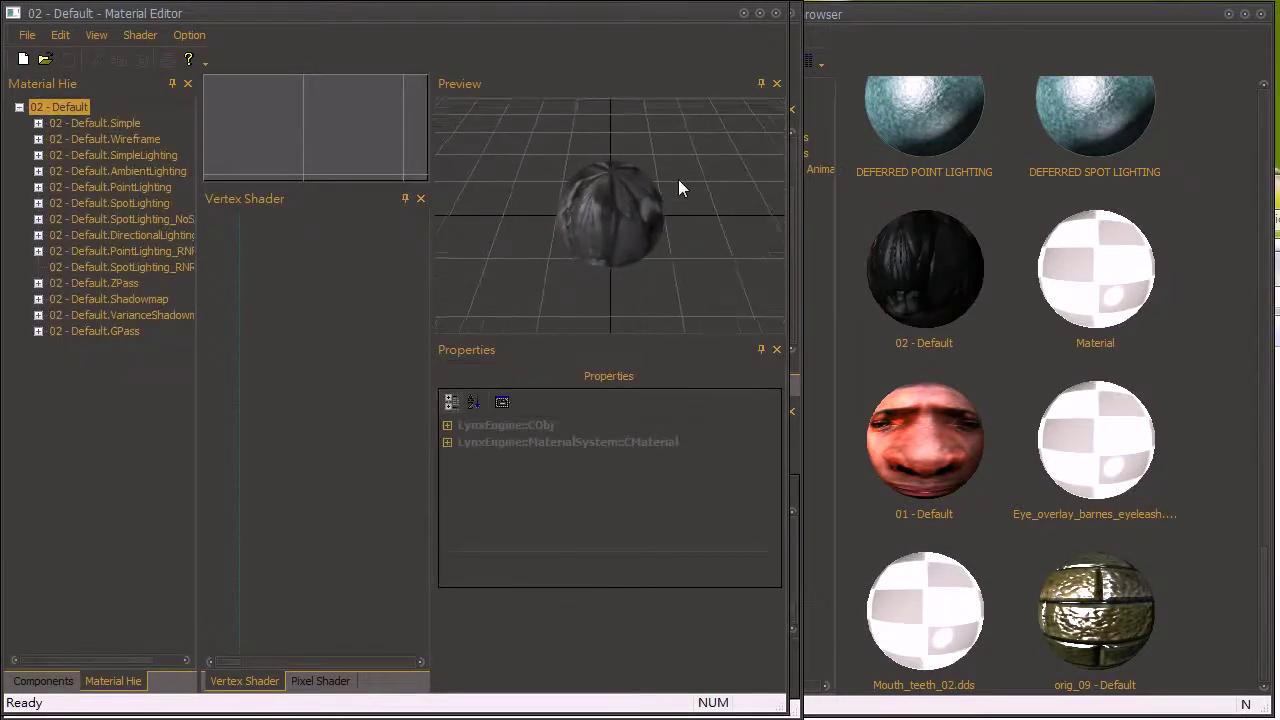
{"action": "mouse_move", "coordinate": [663, 254]}
{"action": "left_mouse_down"}
{"action": "mouse_move", "coordinate": [669, 220]}
{"action": "mouse_move", "coordinate": [665, 237]}
{"action": "mouse_move", "coordinate": [700, 211]}
{"action": "mouse_move", "coordinate": [666, 234]}
{"action": "left_mouse_up"}
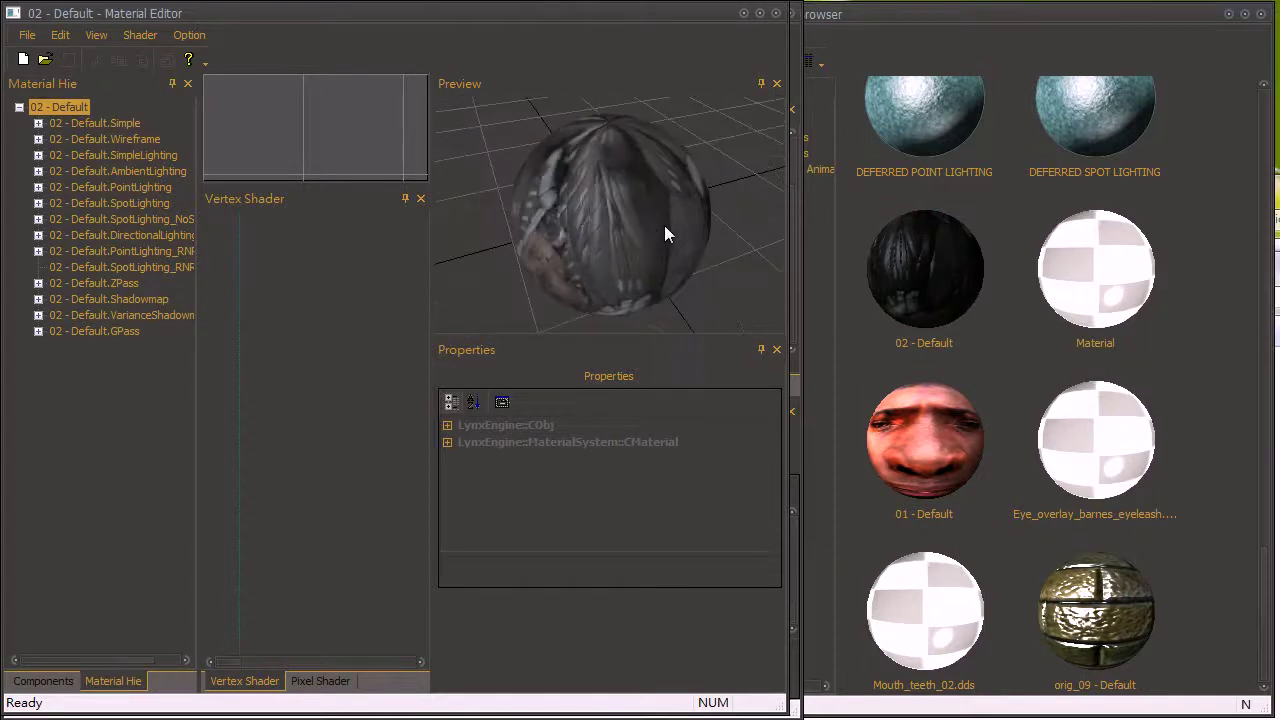
Expand the CMaterial properties of 02 - Default and its m_TextureAnimationArray entries.
{"action": "double_click", "coordinate": [642, 441]}
{"action": "left_click", "coordinate": [642, 377]}
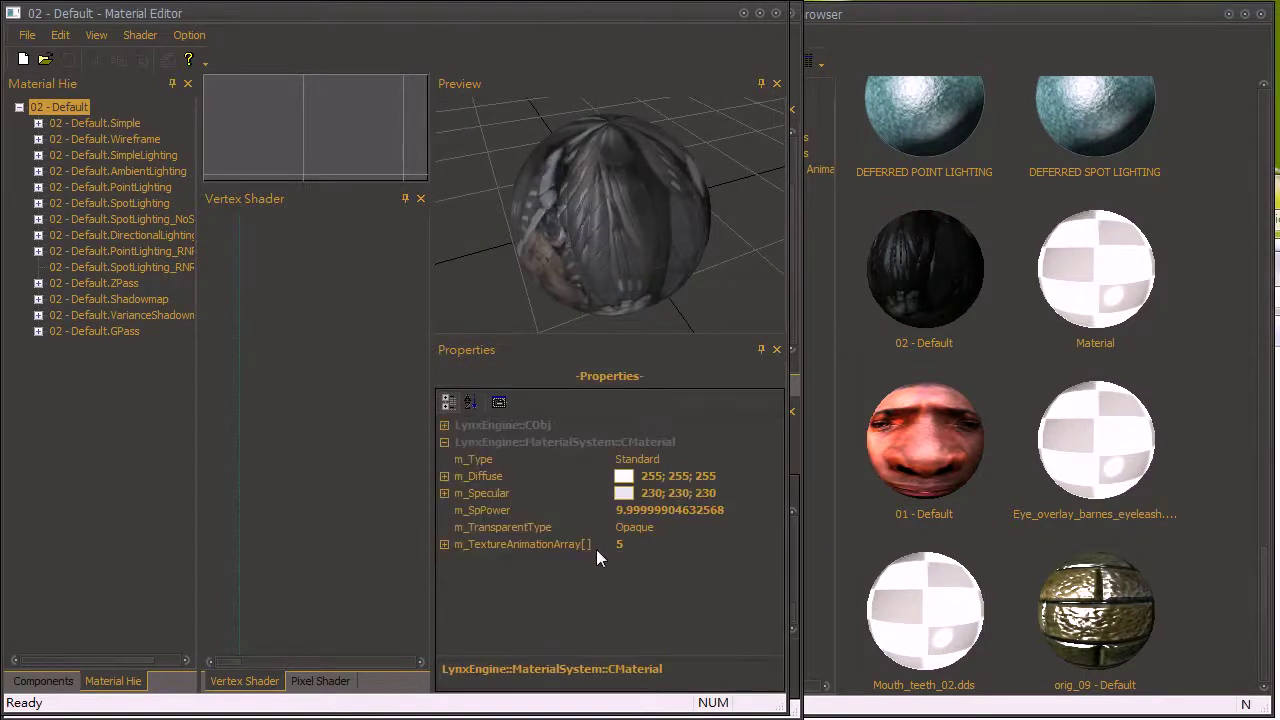
{"action": "double_click", "coordinate": [573, 543]}
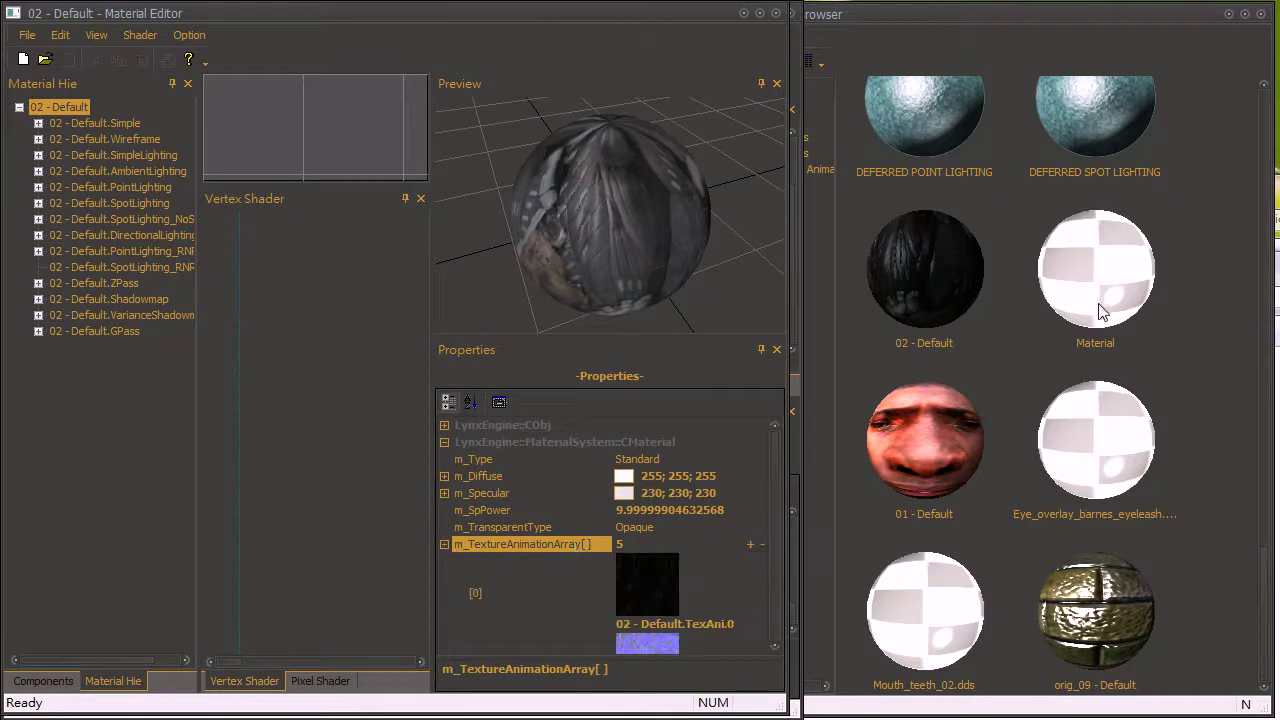
Try to assign the 01 - Default material to entry [0] of the texture animation array.
{"action": "left_click_drag", "start_coordinate": [958, 451], "coordinate": [663, 576]}
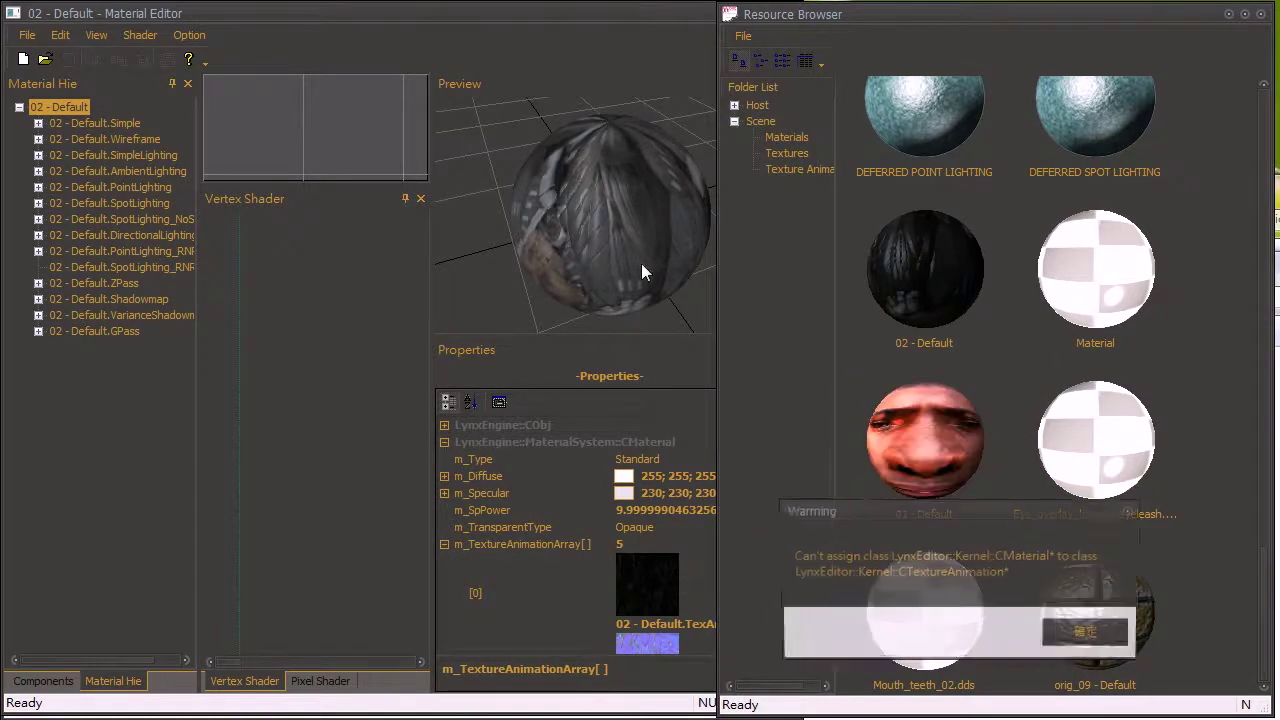
{"action": "left_click", "coordinate": [1088, 633]}
Assign the Material.TexAni.0 texture animation to array entry [0] and check the effect on the character in the scene.
{"action": "left_click", "coordinate": [808, 164]}
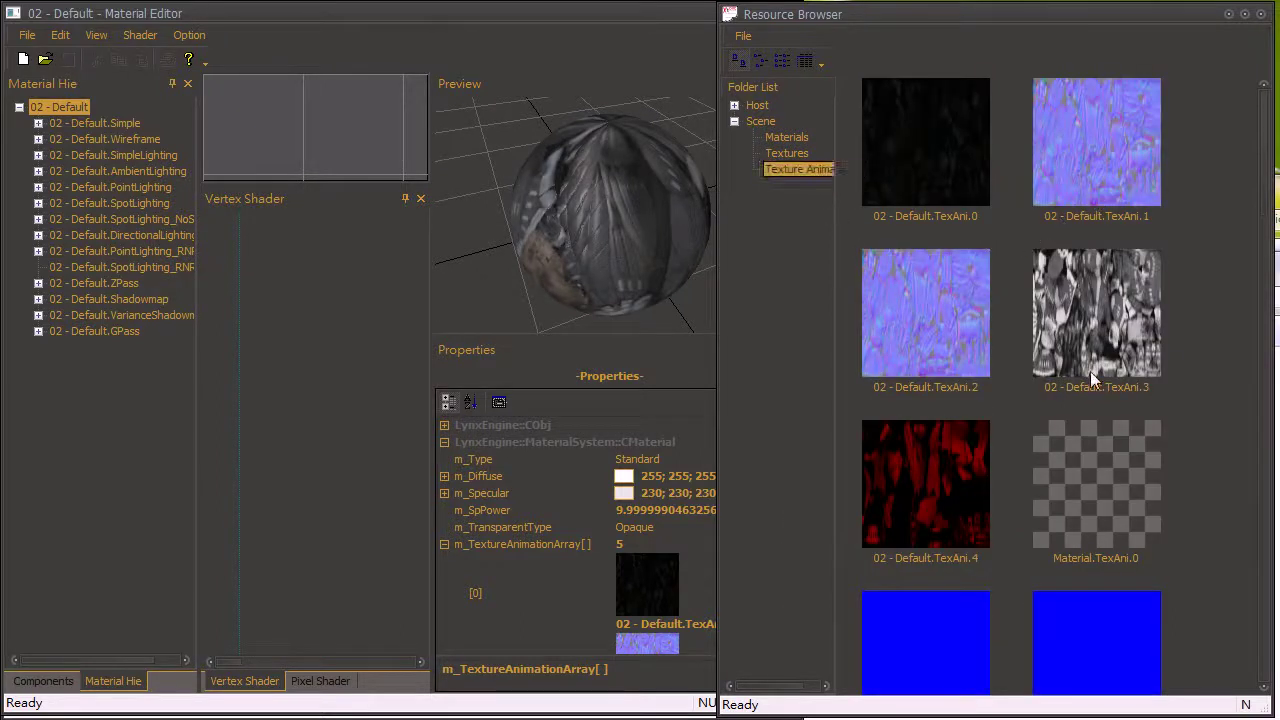
{"action": "left_click", "coordinate": [1115, 478]}
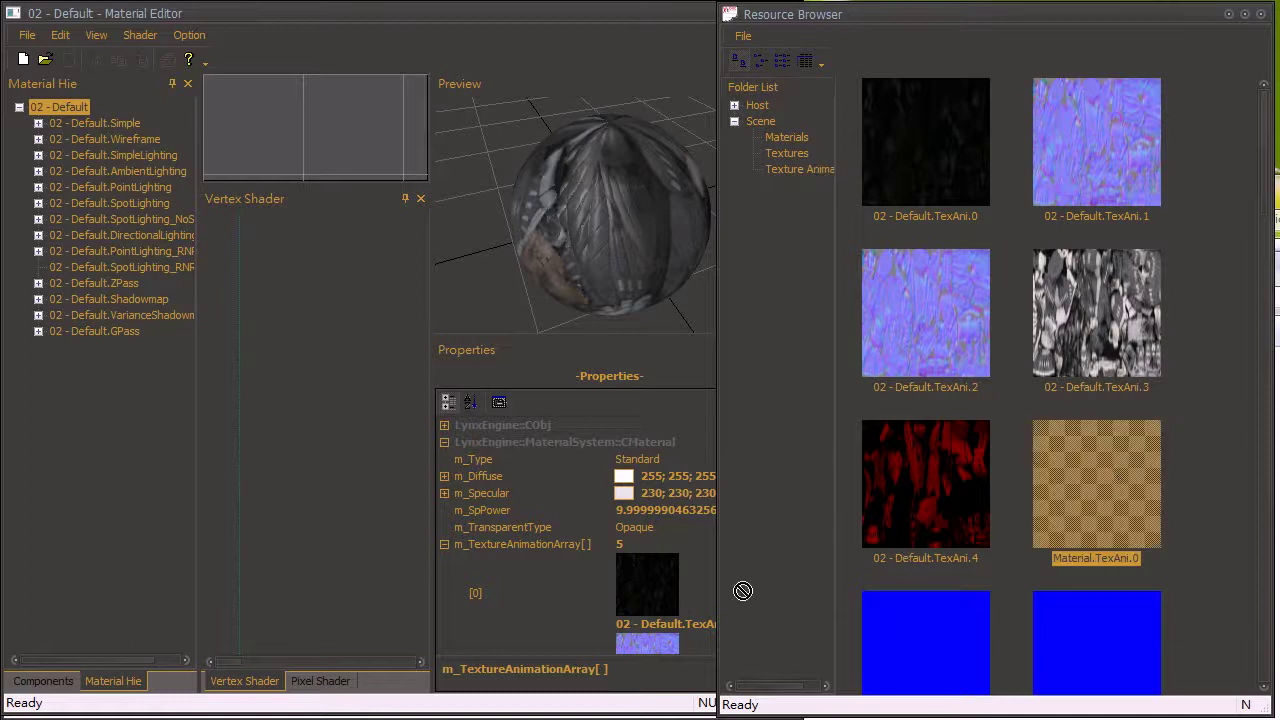
{"action": "left_click_drag", "start_coordinate": [672, 585], "coordinate": [672, 585]}
{"action": "left_click_drag", "start_coordinate": [592, 211], "coordinate": [614, 141]}
{"action": "left_click", "coordinate": [742, 11]}
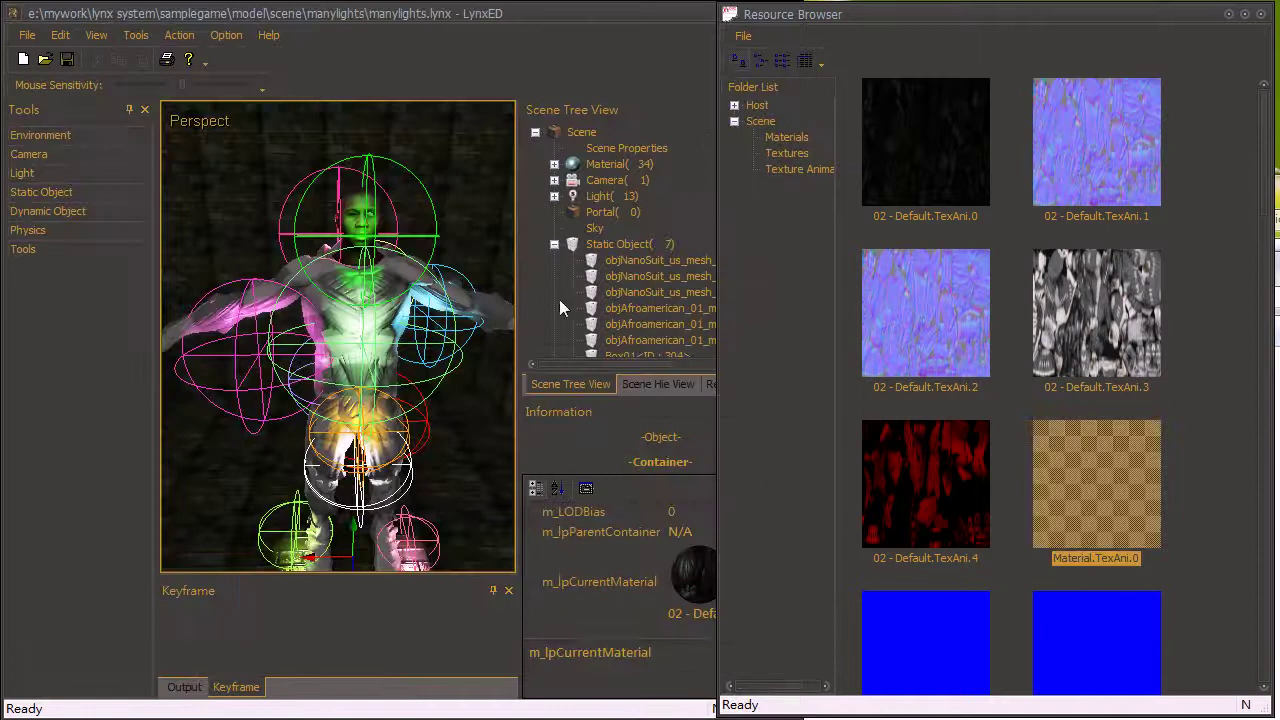
{"action": "middle_click_drag", "start_coordinate": [411, 369], "coordinate": [411, 355]}
{"action": "key", "text": "alt+Tab"}
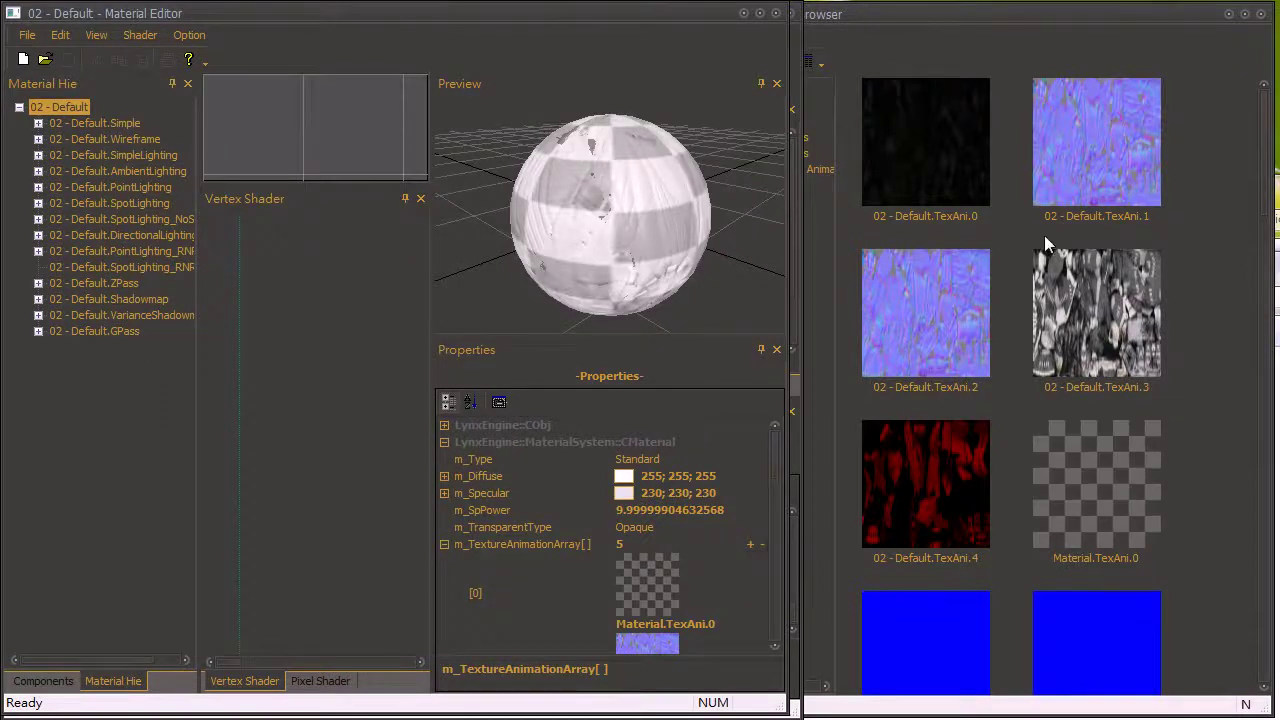
Assign 02 - Default.TexAni.0 to entry [0] of the texture animation array and return to the scene view.
{"action": "left_click_drag", "start_coordinate": [965, 187], "coordinate": [655, 579]}
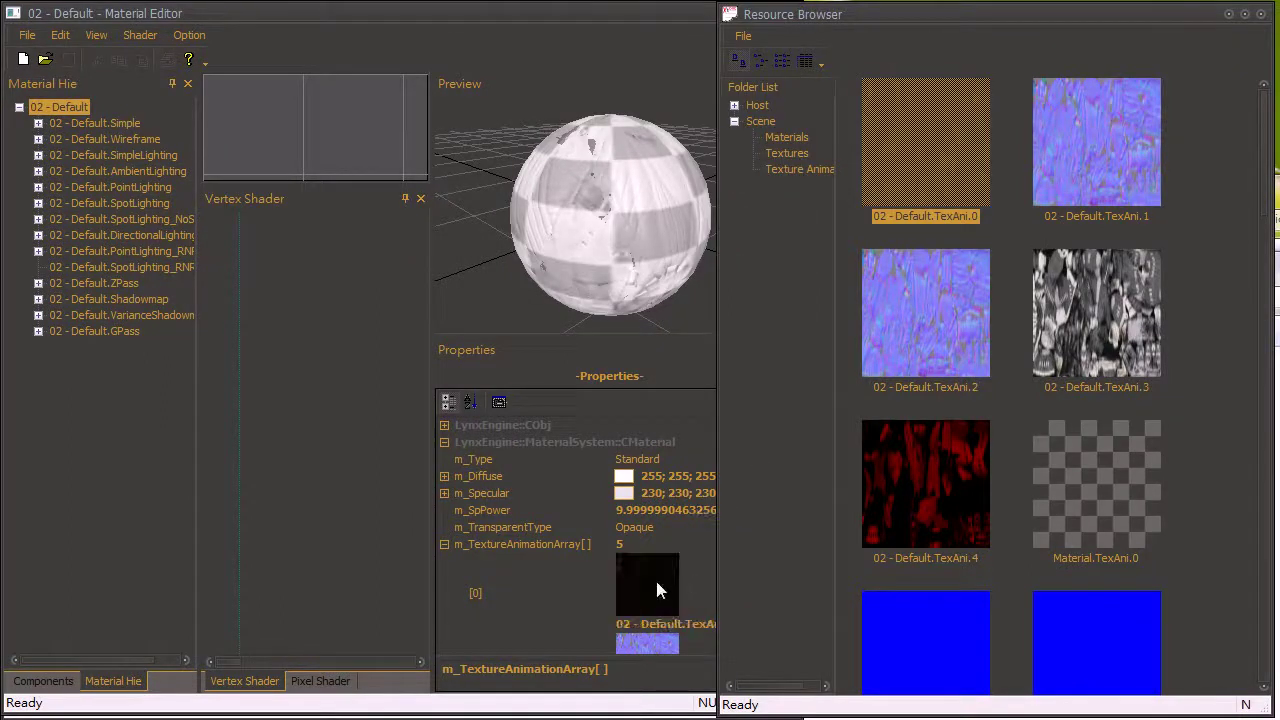
{"action": "mouse_move", "coordinate": [633, 215]}
{"action": "left_mouse_down"}
{"action": "mouse_move", "coordinate": [632, 251]}
{"action": "mouse_move", "coordinate": [613, 205]}
{"action": "mouse_move", "coordinate": [625, 195]}
{"action": "left_mouse_up"}
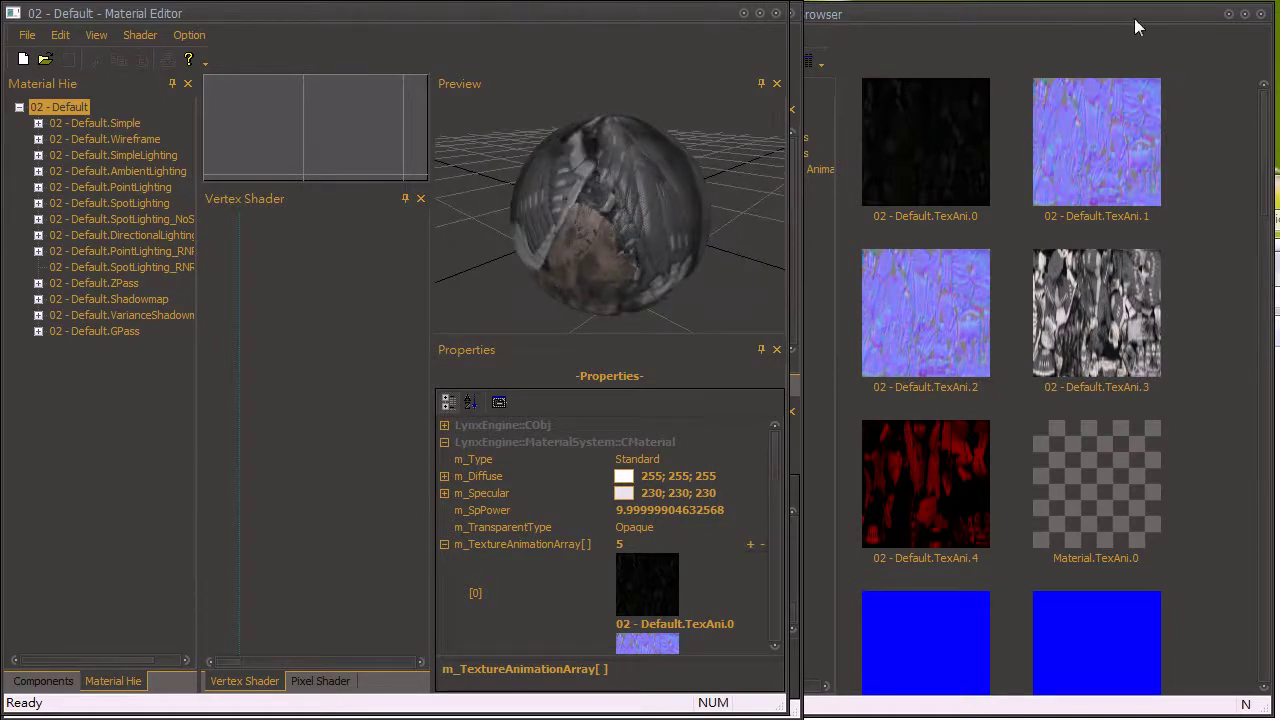
{"action": "left_click", "coordinate": [743, 14]}
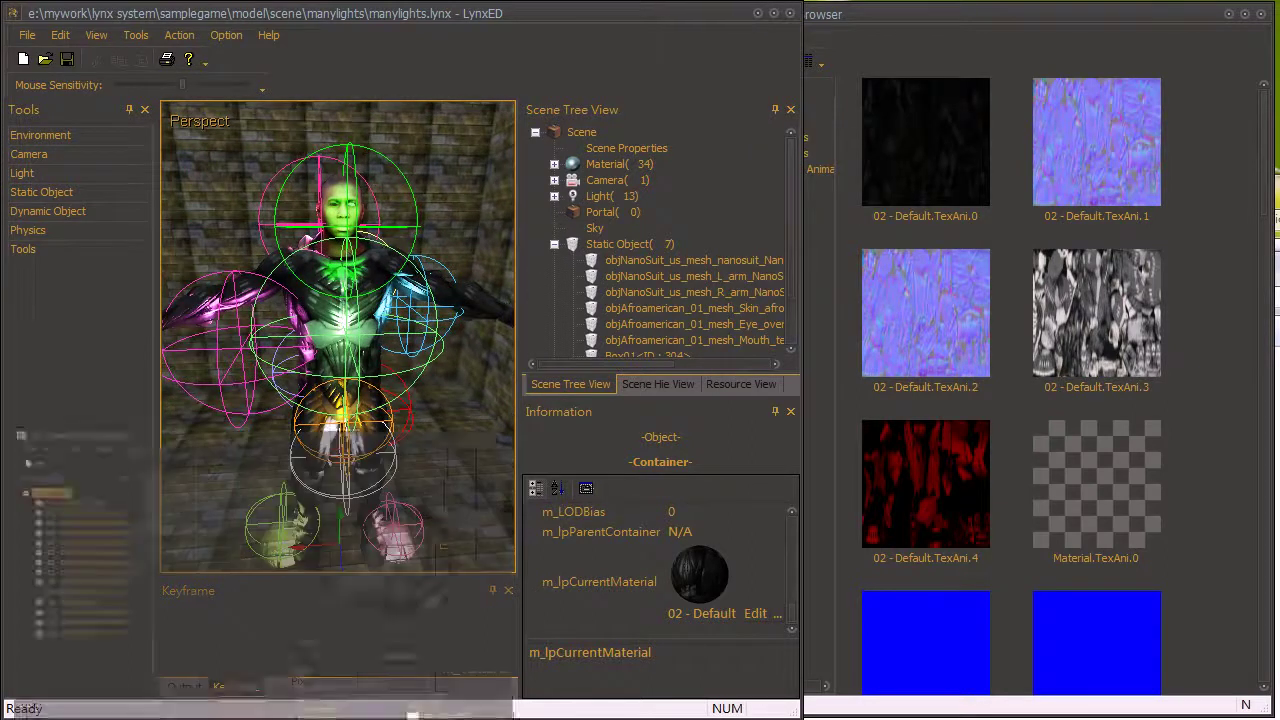
Open the material's 02 - Default.TexAni.0 texture animation for editing, fit the window layout and expand its CAnimation properties.
{"action": "left_click", "coordinate": [762, 612]}
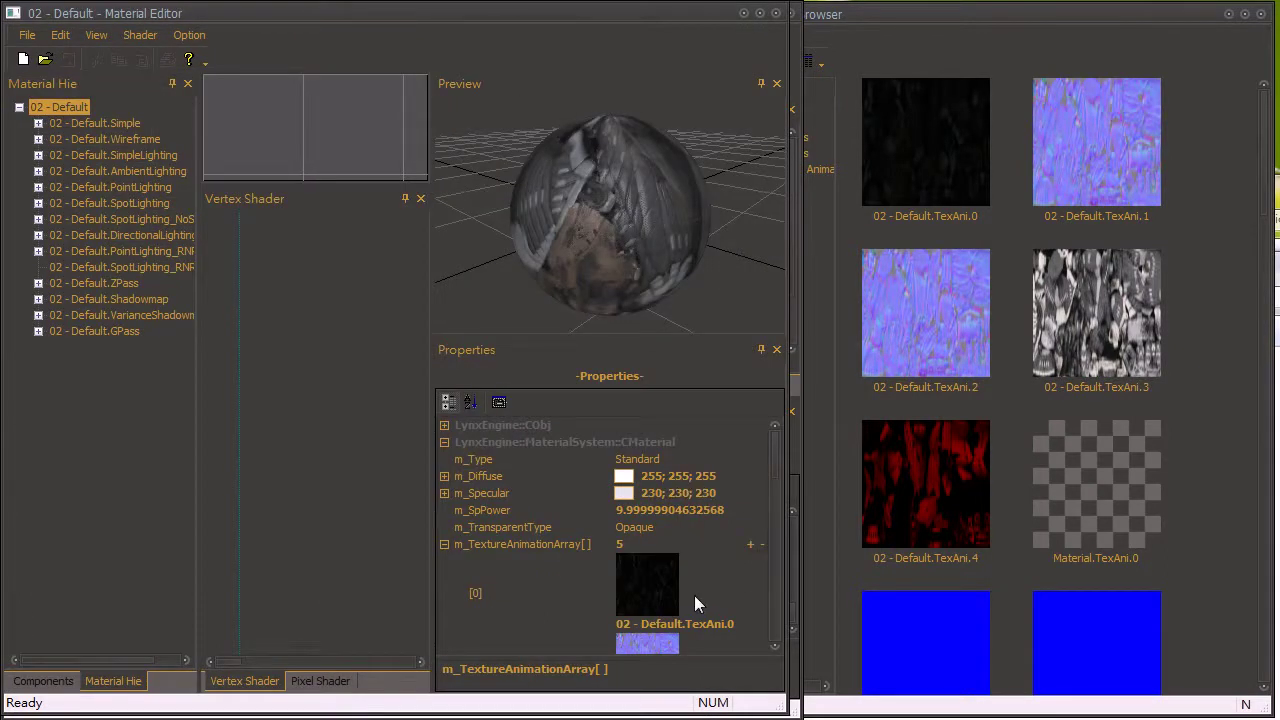
{"action": "left_click", "coordinate": [694, 595]}
{"action": "left_click", "coordinate": [757, 623]}
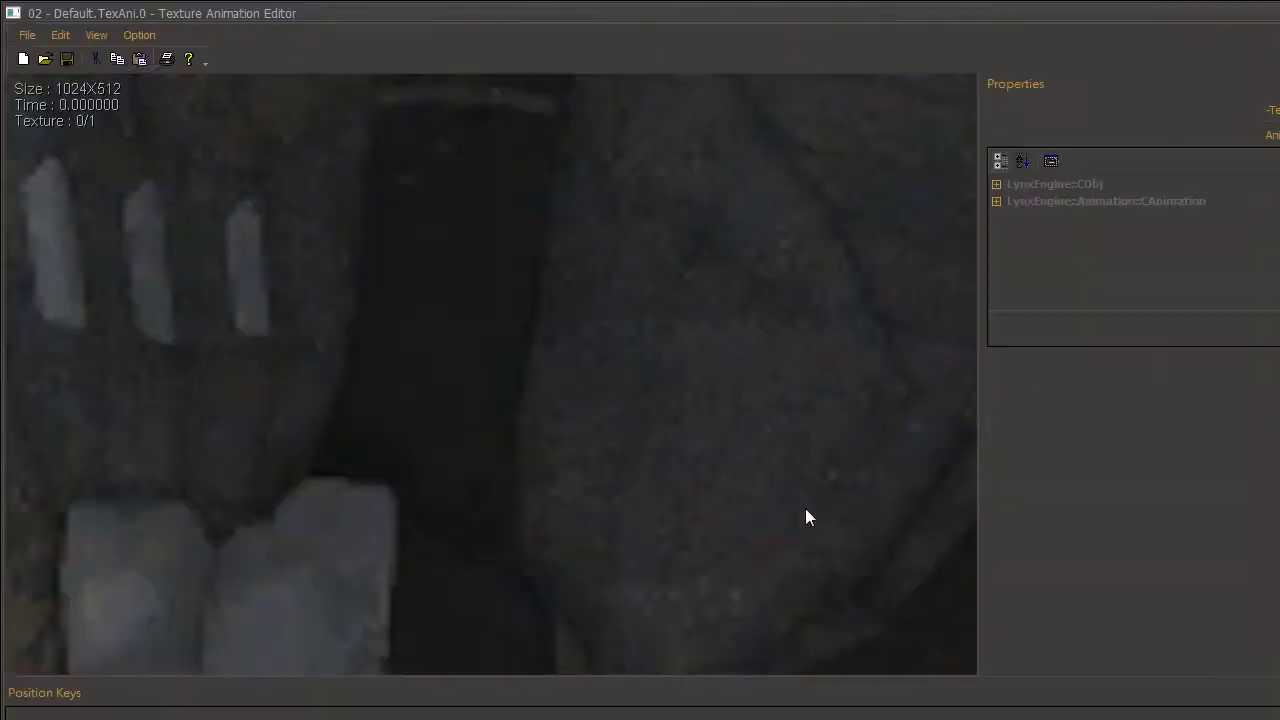
{"action": "right_click_drag", "start_coordinate": [681, 262], "coordinate": [703, 464]}
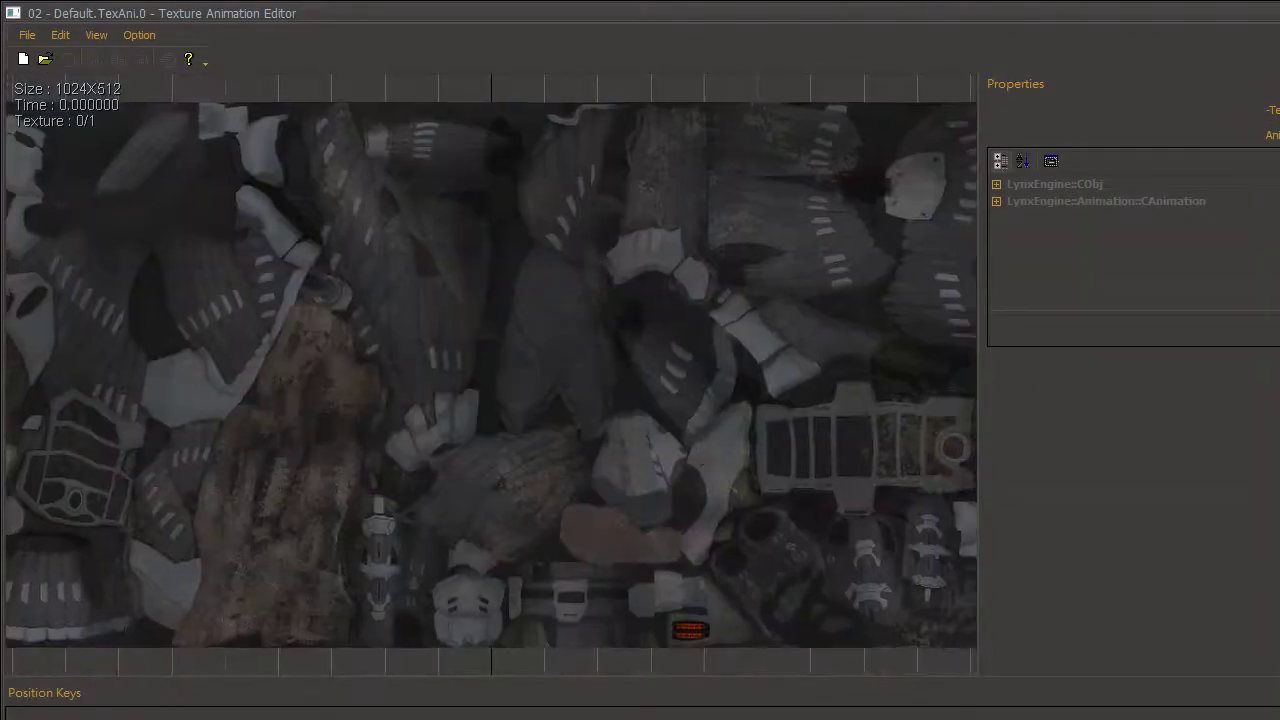
{"action": "left_click_drag", "start_coordinate": [1279, 719], "coordinate": [990, 706]}
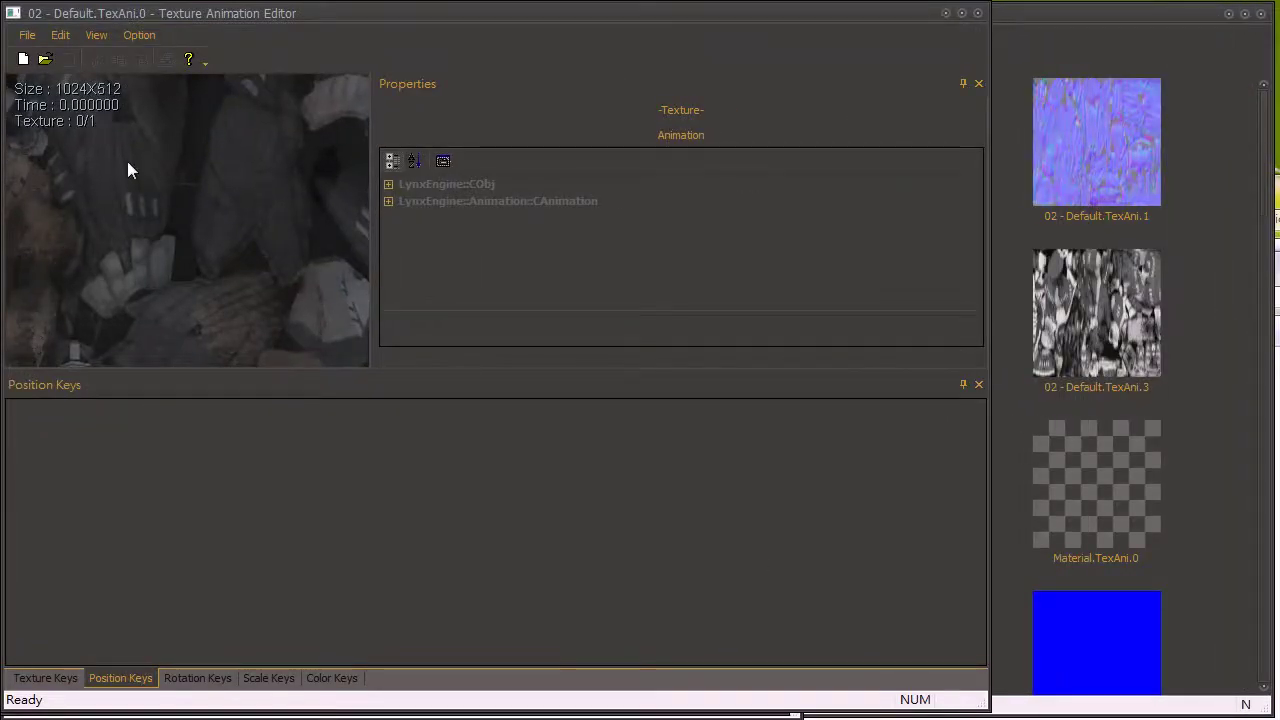
{"action": "scroll", "coordinate": [185, 270], "scroll_direction": "down", "scroll_amount": 3}
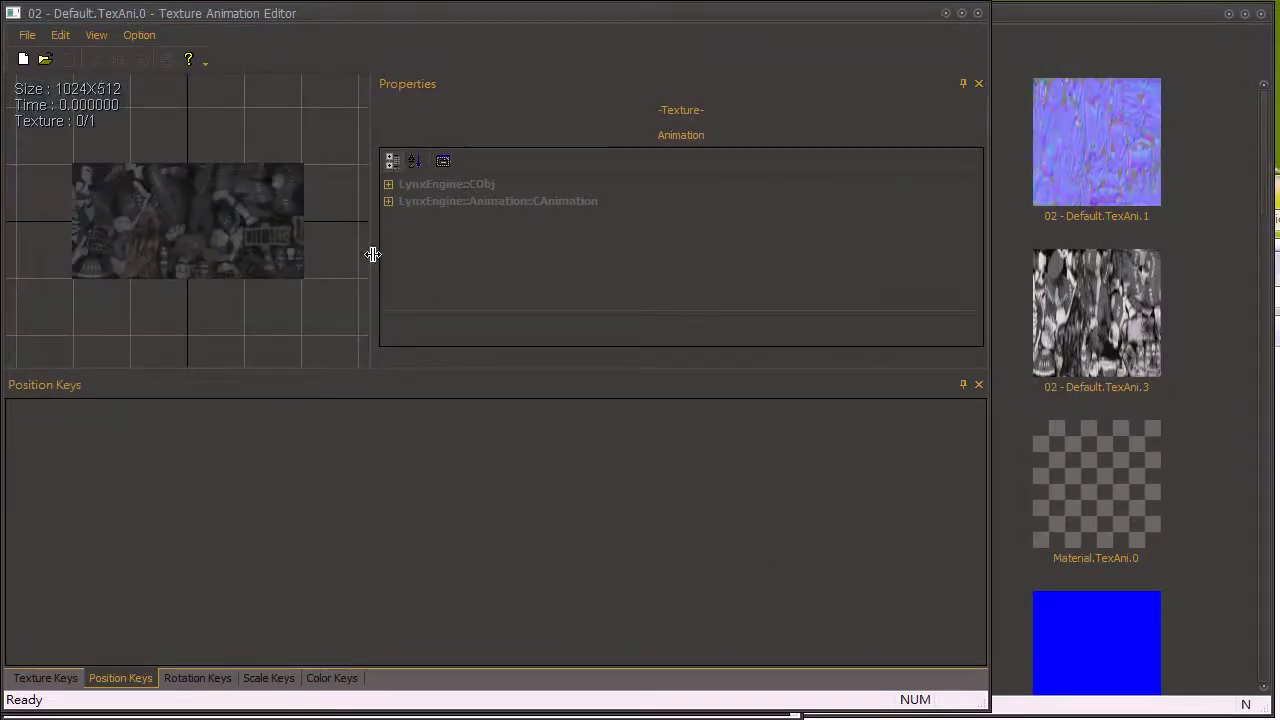
{"action": "left_click_drag", "start_coordinate": [378, 253], "coordinate": [508, 262]}
{"action": "left_click", "coordinate": [764, 140]}
{"action": "double_click", "coordinate": [705, 202]}
Add position keys to the texture animation and move the last key from time 10 to time 100.
{"action": "right_click", "coordinate": [214, 618]}
{"action": "left_click", "coordinate": [236, 632]}
{"action": "mouse_move", "coordinate": [515, 443]}
{"action": "middle_mouse_down"}
{"action": "mouse_move", "coordinate": [483, 606]}
{"action": "mouse_move", "coordinate": [934, 551]}
{"action": "mouse_move", "coordinate": [15, 633]}
{"action": "middle_mouse_up"}
{"action": "middle_click_drag", "start_coordinate": [958, 402], "coordinate": [177, 422]}
{"action": "scroll", "coordinate": [177, 422], "scroll_direction": "down", "scroll_amount": 8}
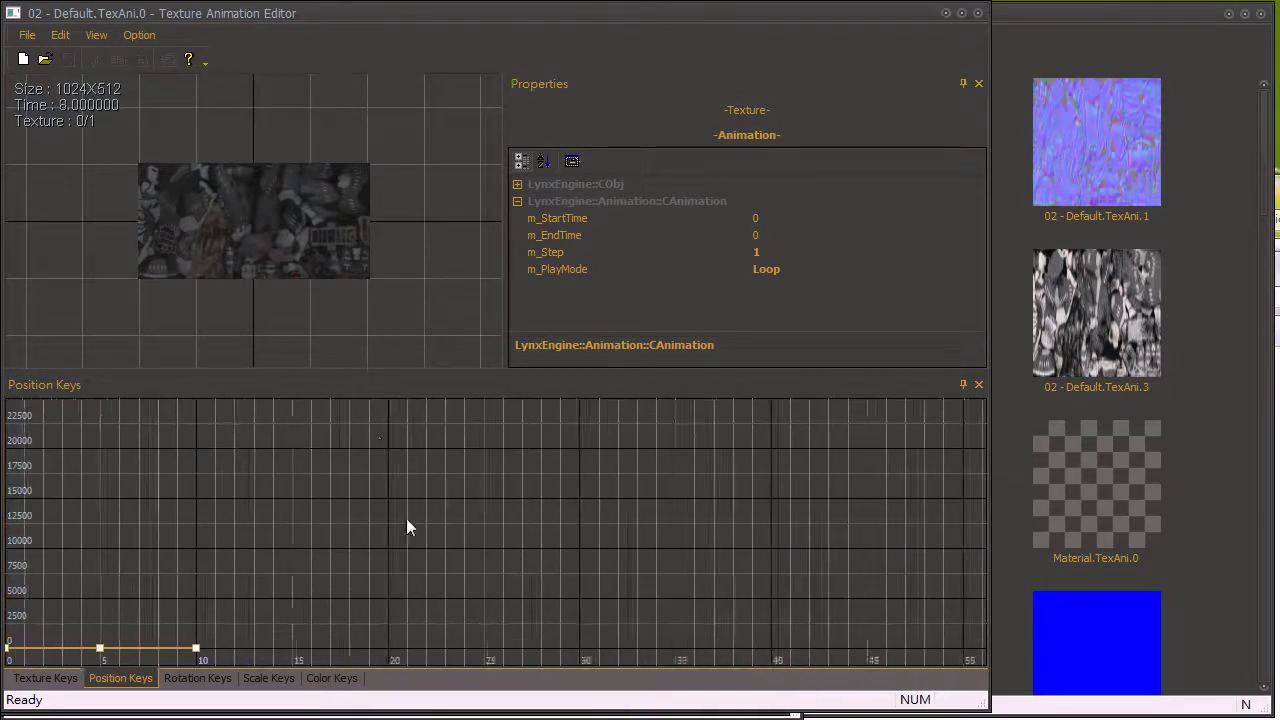
{"action": "scroll", "coordinate": [753, 594], "scroll_direction": "up", "scroll_amount": 8}
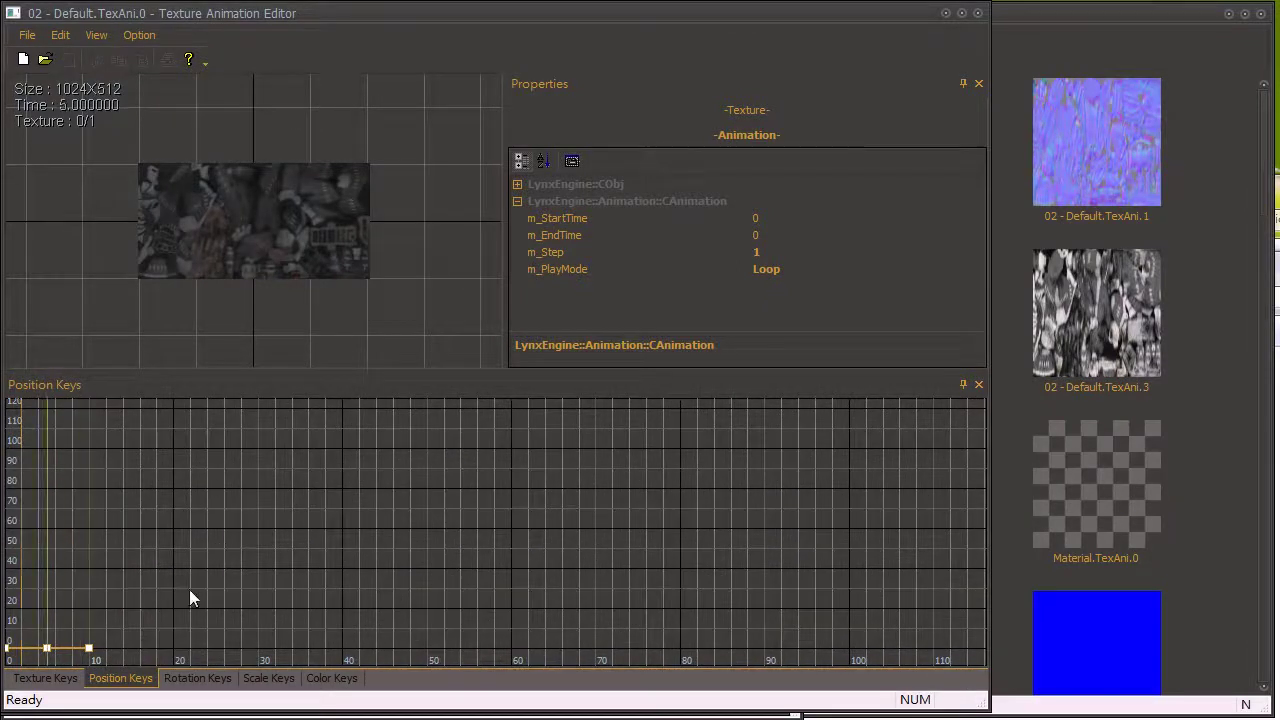
{"action": "mouse_move", "coordinate": [90, 648]}
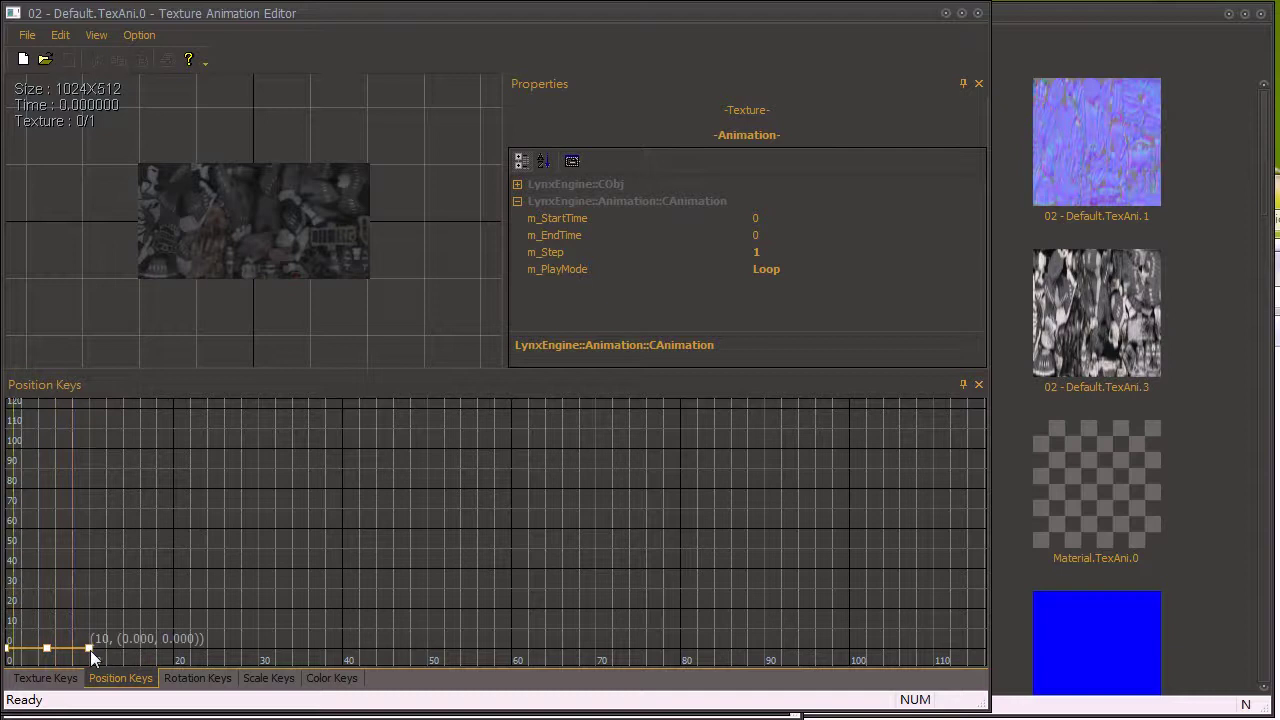
{"action": "left_click_drag", "start_coordinate": [89, 647], "coordinate": [853, 651]}
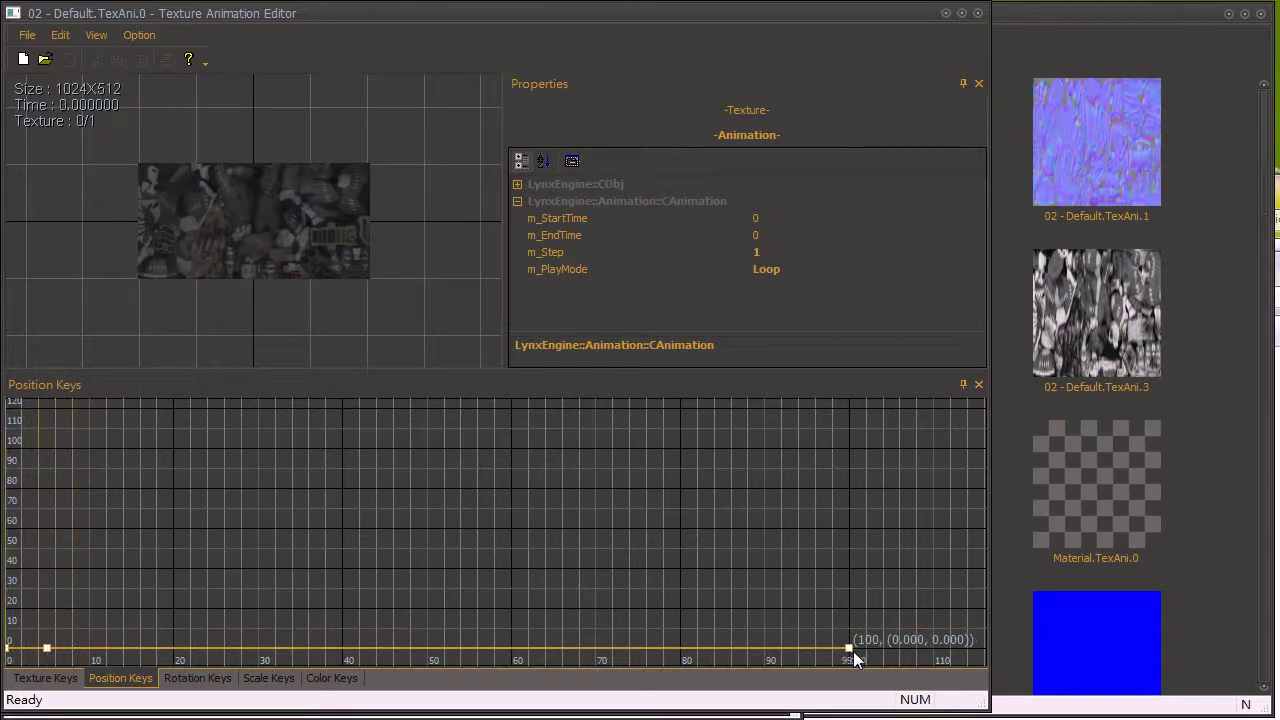
Set the texture animation's end time to 100 and its play mode to Bounce.
{"action": "left_click", "coordinate": [771, 233]}
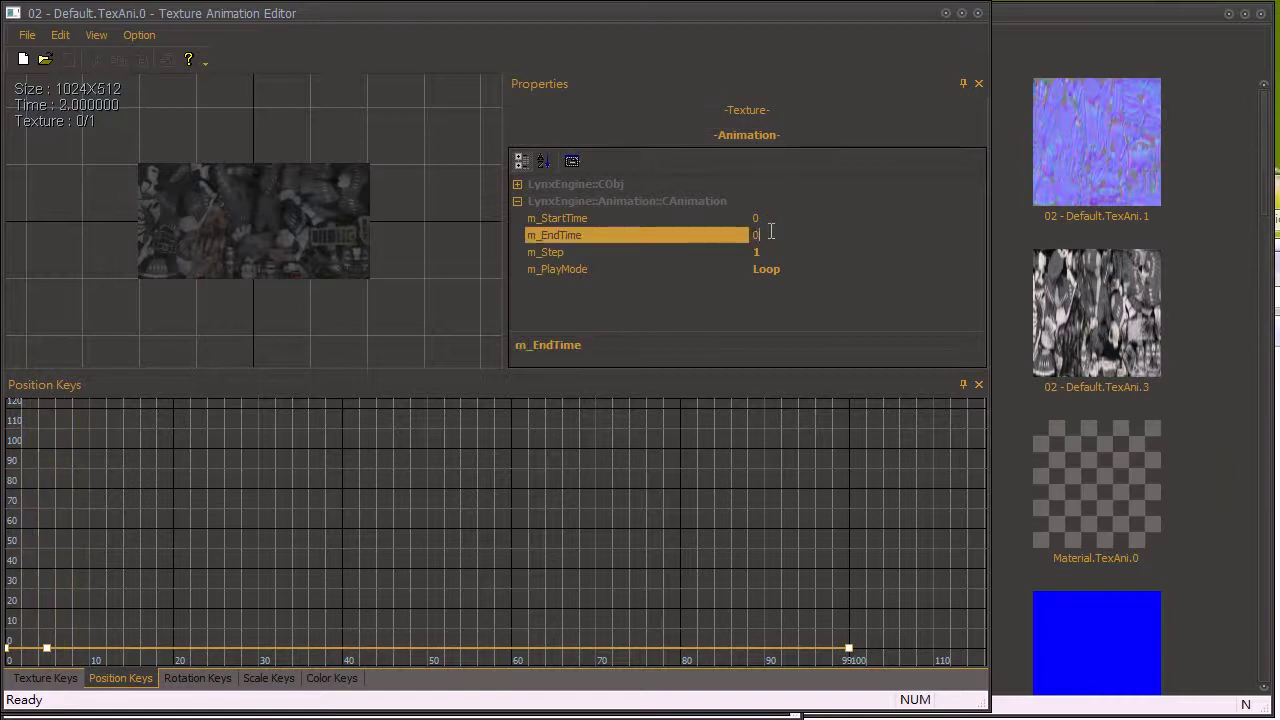
{"action": "type", "text": "100"}
{"action": "left_click", "coordinate": [814, 268]}
{"action": "left_click", "coordinate": [976, 269]}
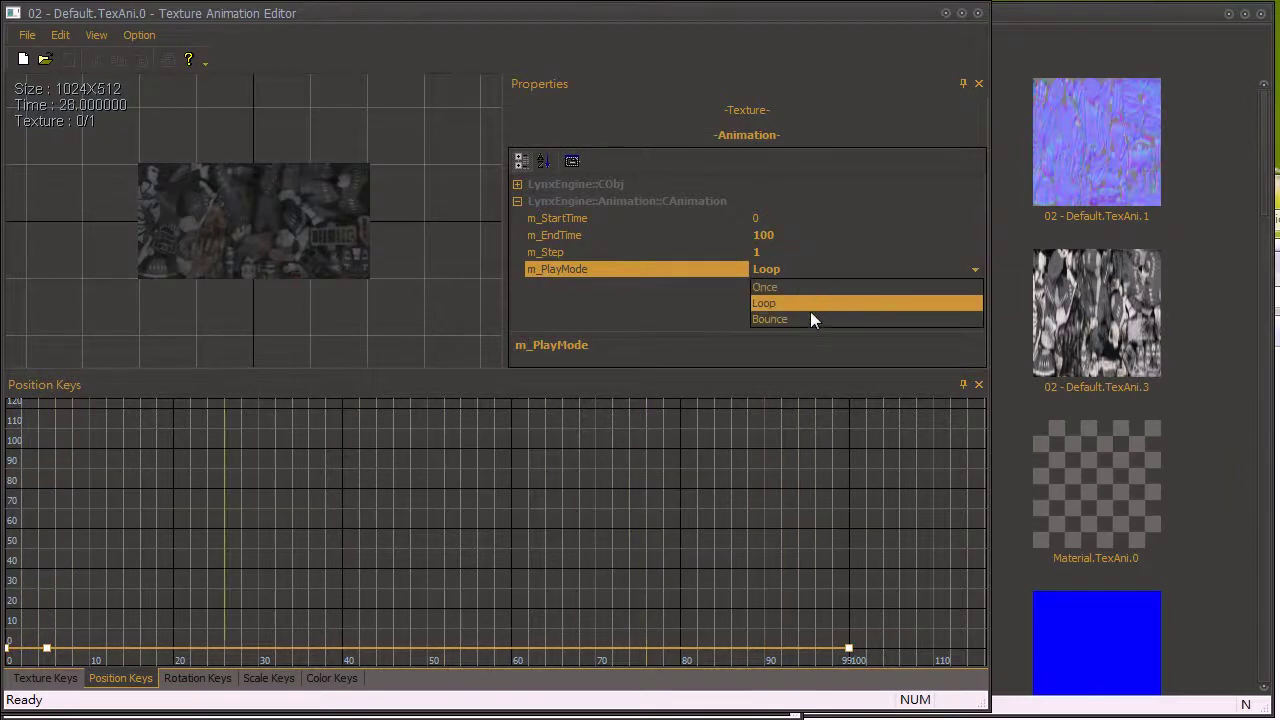
{"action": "left_click", "coordinate": [808, 319]}
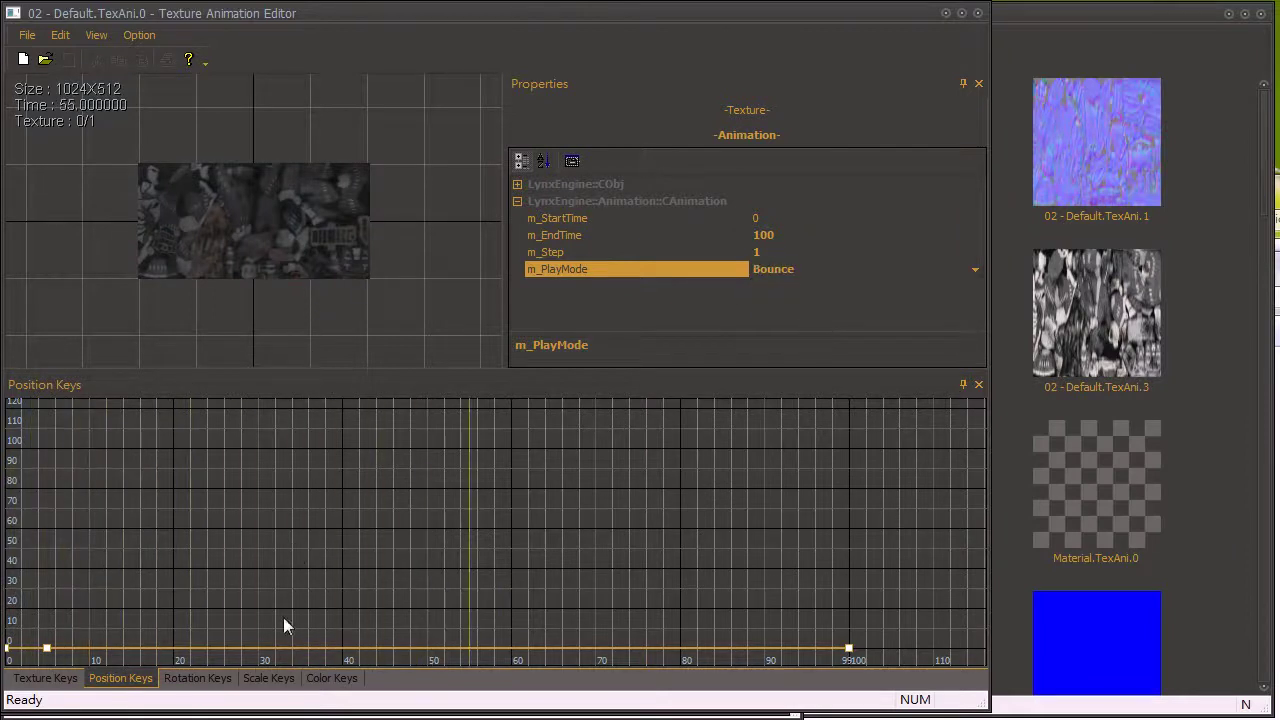
Move the middle position key to time 51 and set its m_KeyPos X value to 0.1.
{"action": "mouse_move", "coordinate": [48, 647]}
{"action": "left_click_drag", "start_coordinate": [49, 646], "coordinate": [433, 654]}
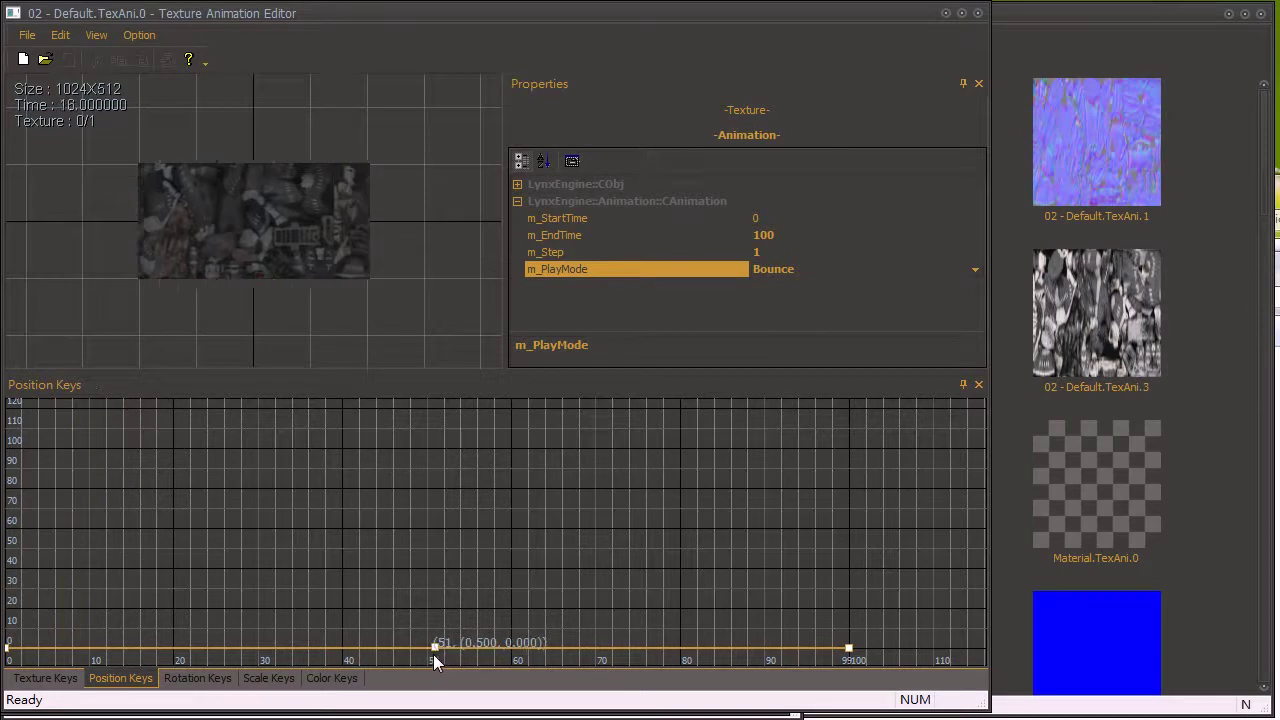
{"action": "right_click", "coordinate": [434, 649]}
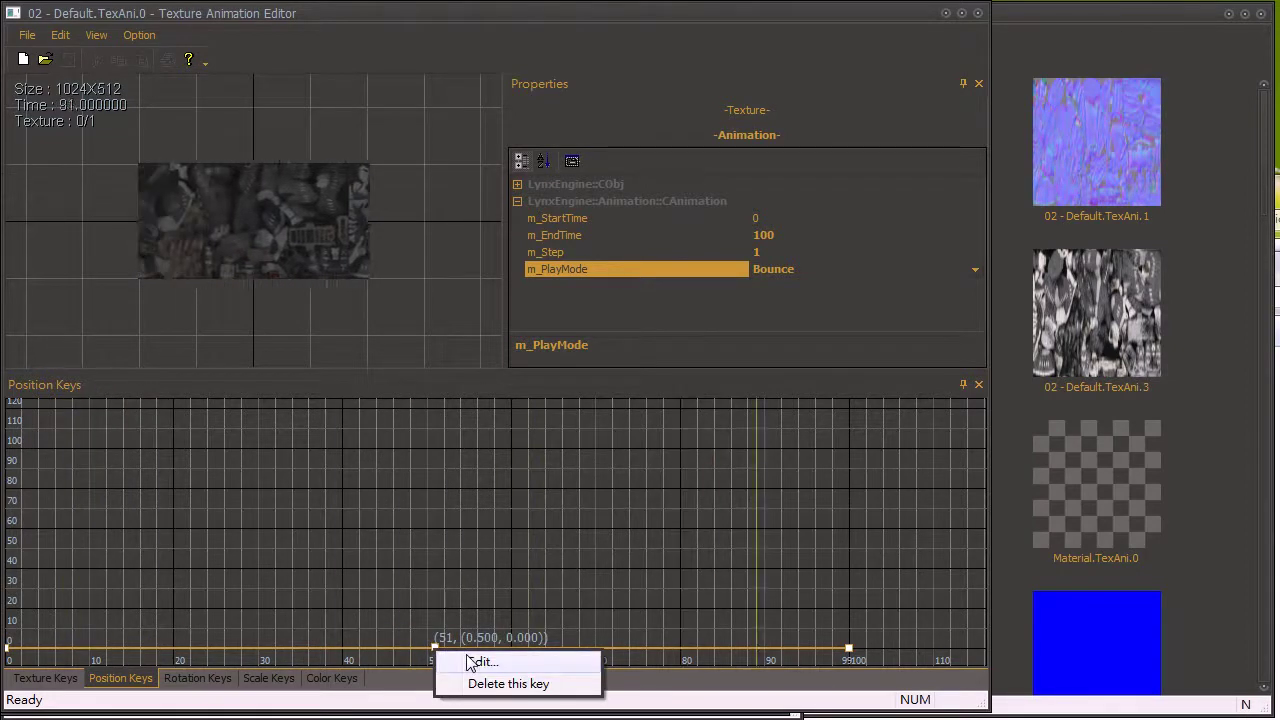
{"action": "left_click", "coordinate": [466, 661]}
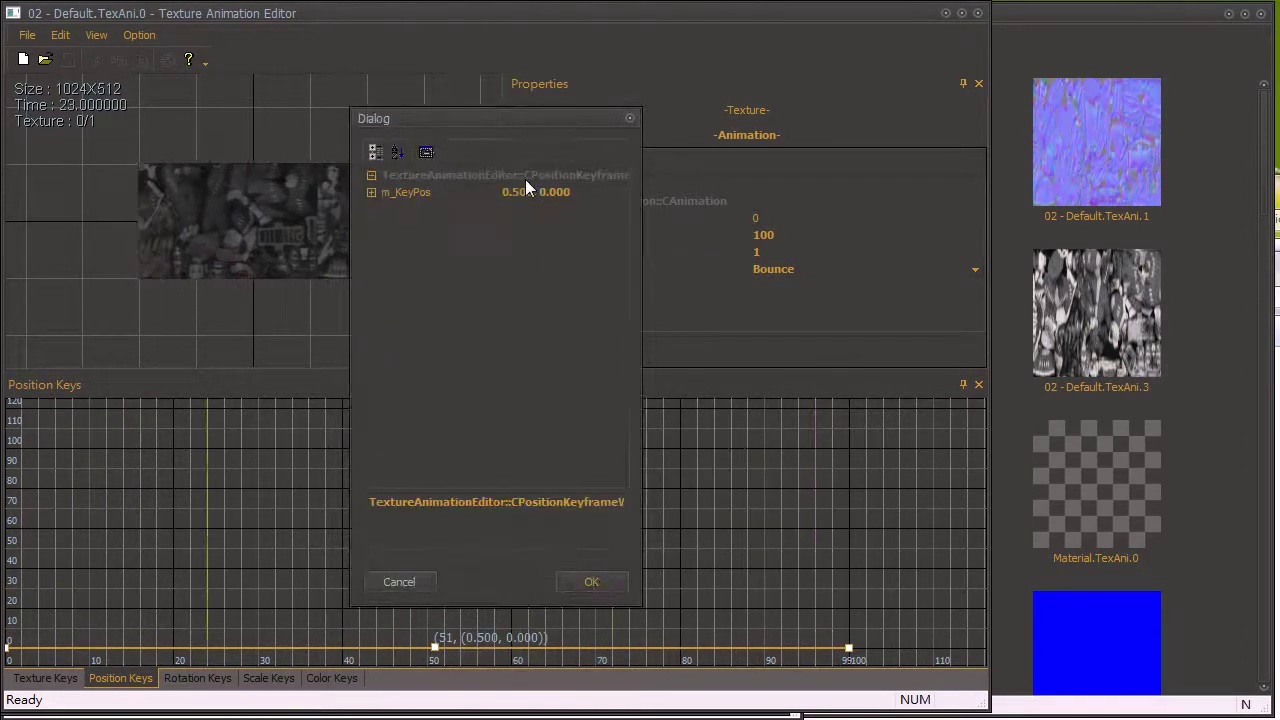
{"action": "left_click", "coordinate": [526, 194]}
{"action": "left_click", "coordinate": [377, 193]}
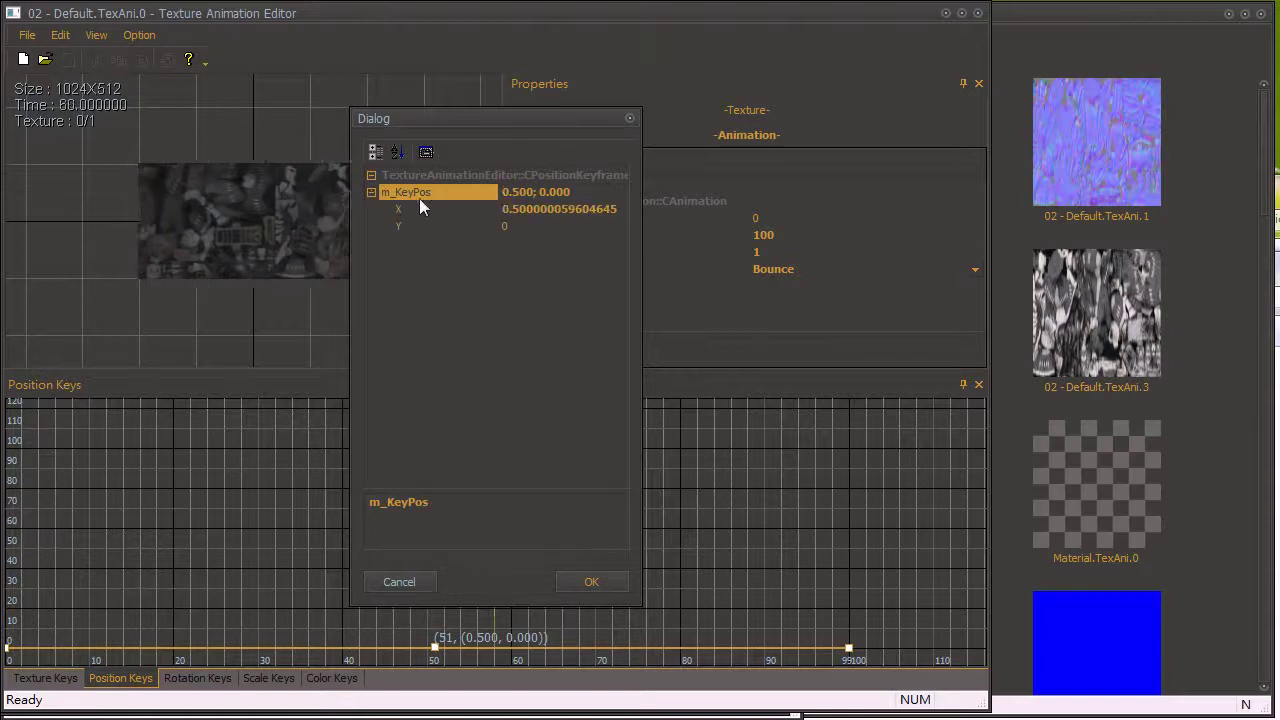
{"action": "left_click", "coordinate": [517, 210]}
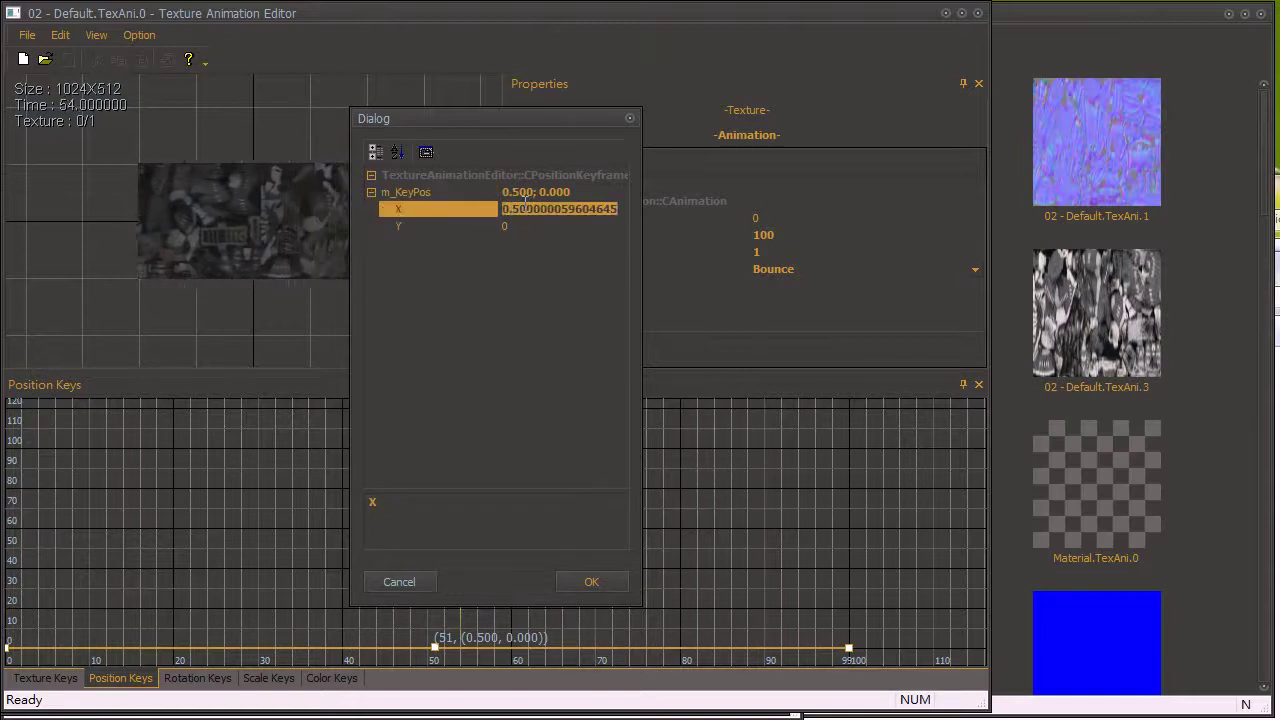
{"action": "type", "text": "0.1"}
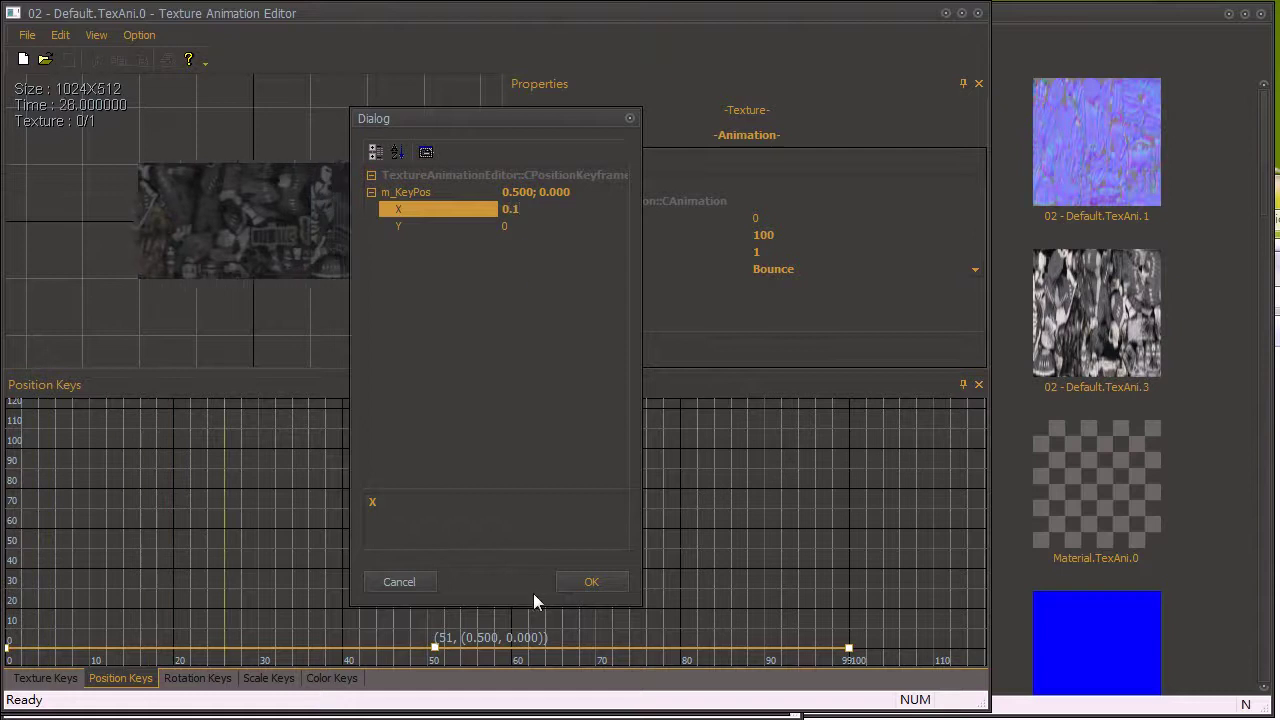
{"action": "left_click", "coordinate": [564, 587]}
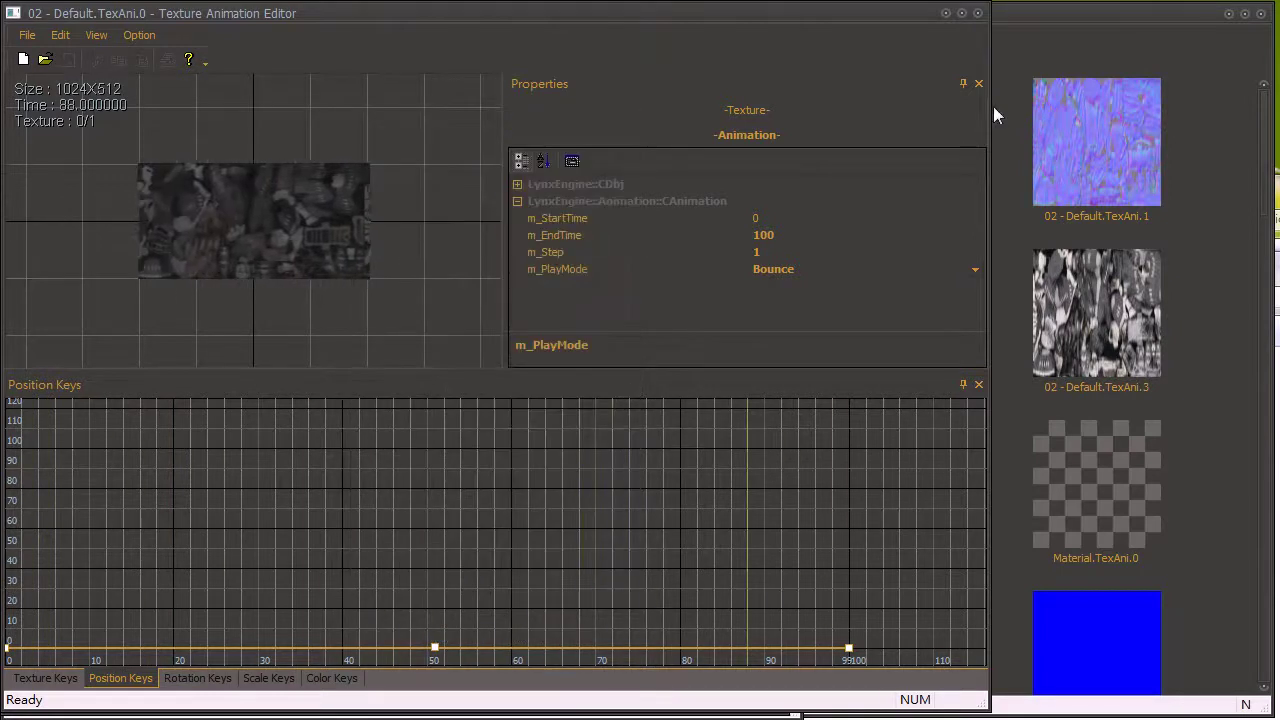
Return to the Material Editor, widen its window and open entry [1], 02 - Default.TexAni.1, of the texture animation array for editing.
{"action": "left_click", "coordinate": [977, 13]}
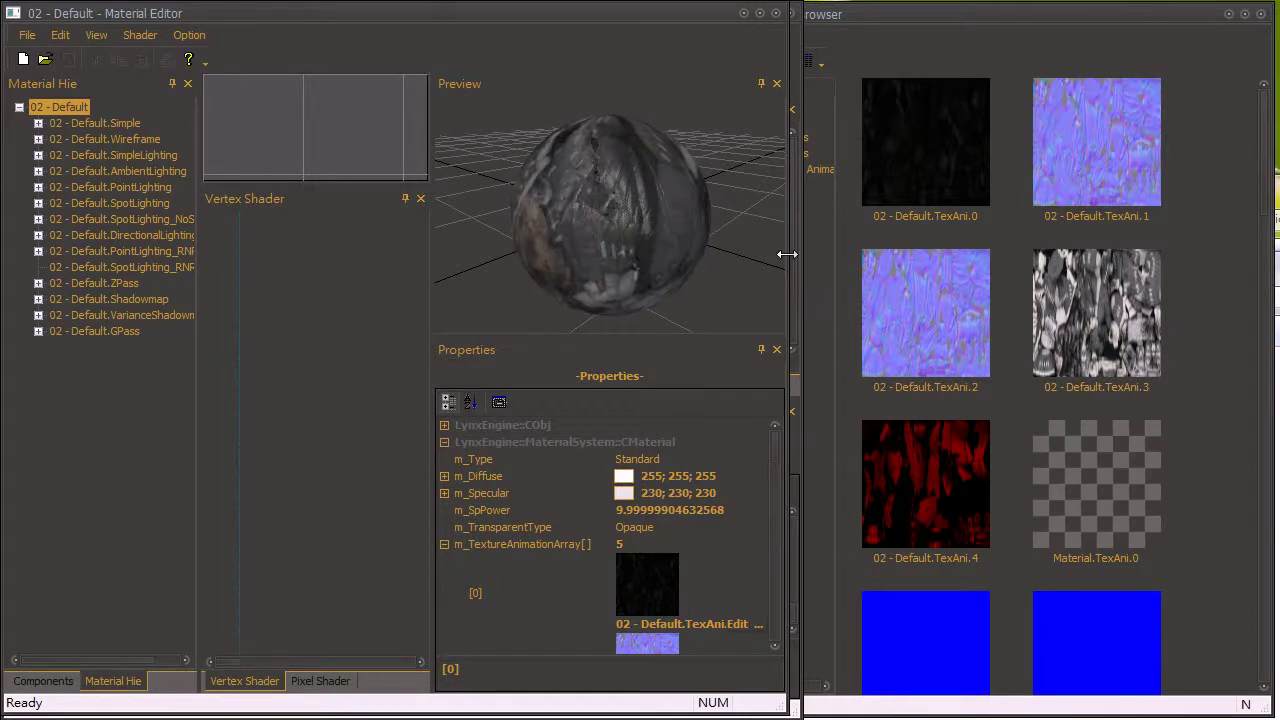
{"action": "left_click_drag", "start_coordinate": [797, 256], "coordinate": [1220, 300]}
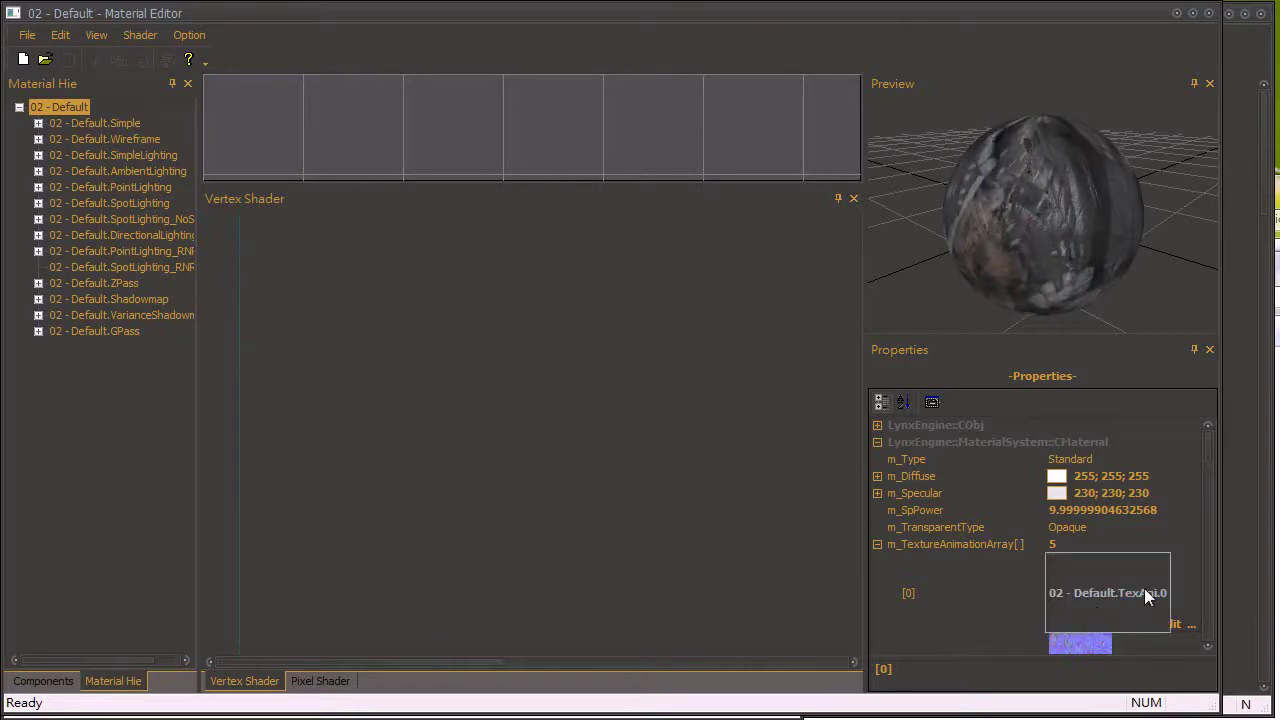
{"action": "scroll", "coordinate": [1211, 595], "scroll_direction": "down", "scroll_amount": 3}
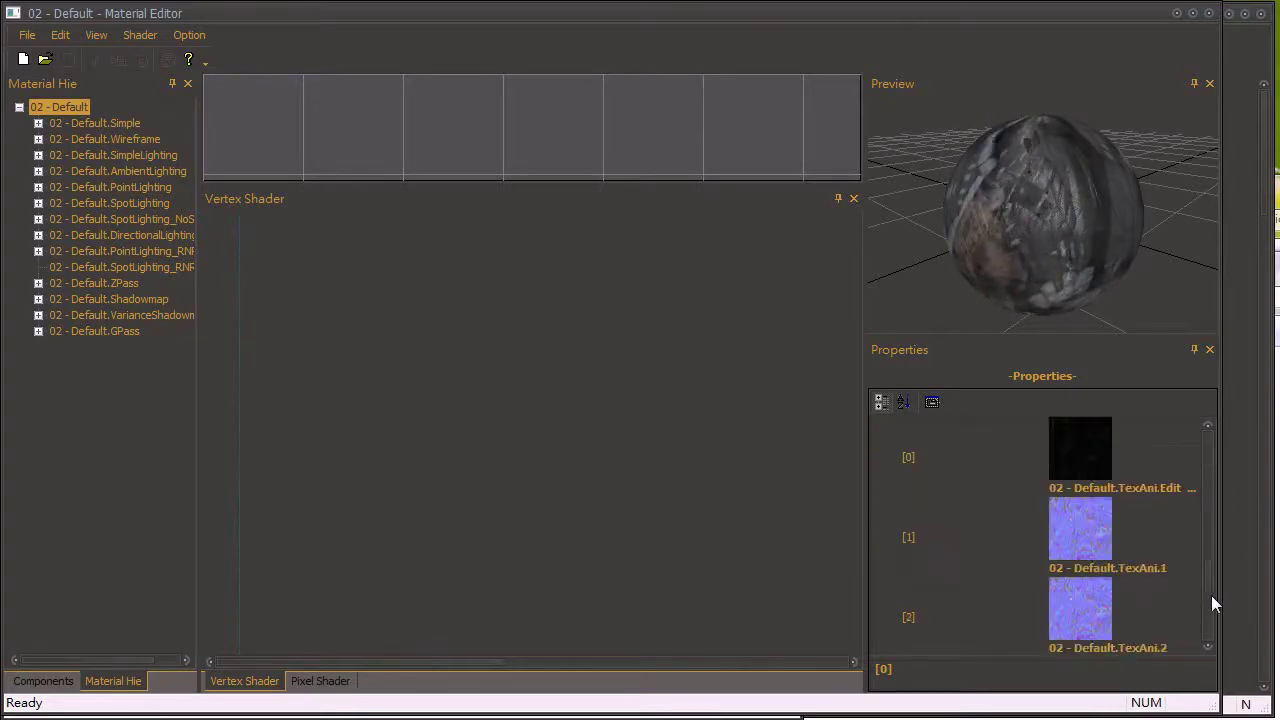
{"action": "left_click", "coordinate": [1120, 537]}
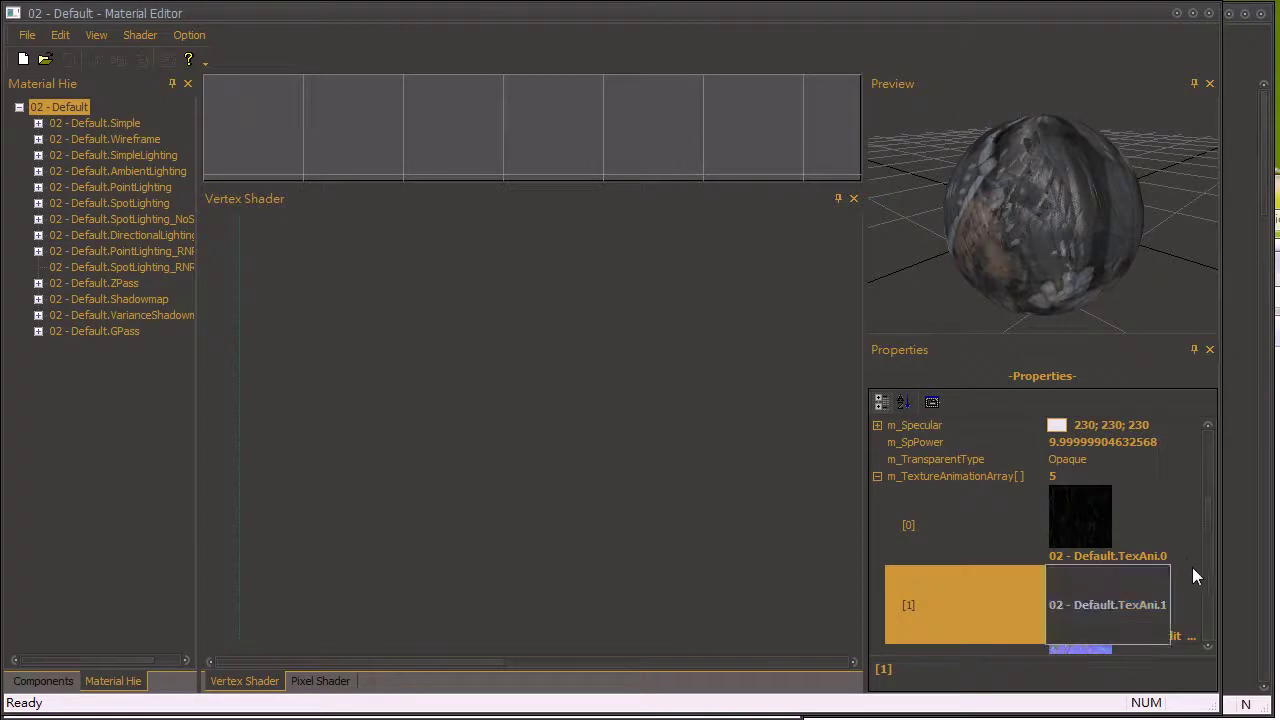
{"action": "left_click", "coordinate": [1176, 637]}
Fit the 02 - Default.TexAni.1 editor layout and copy the position keys of 02 - Default.TexAni.0 into it.
{"action": "left_click_drag", "start_coordinate": [1279, 719], "coordinate": [901, 634]}
{"action": "left_click_drag", "start_coordinate": [288, 201], "coordinate": [370, 205]}
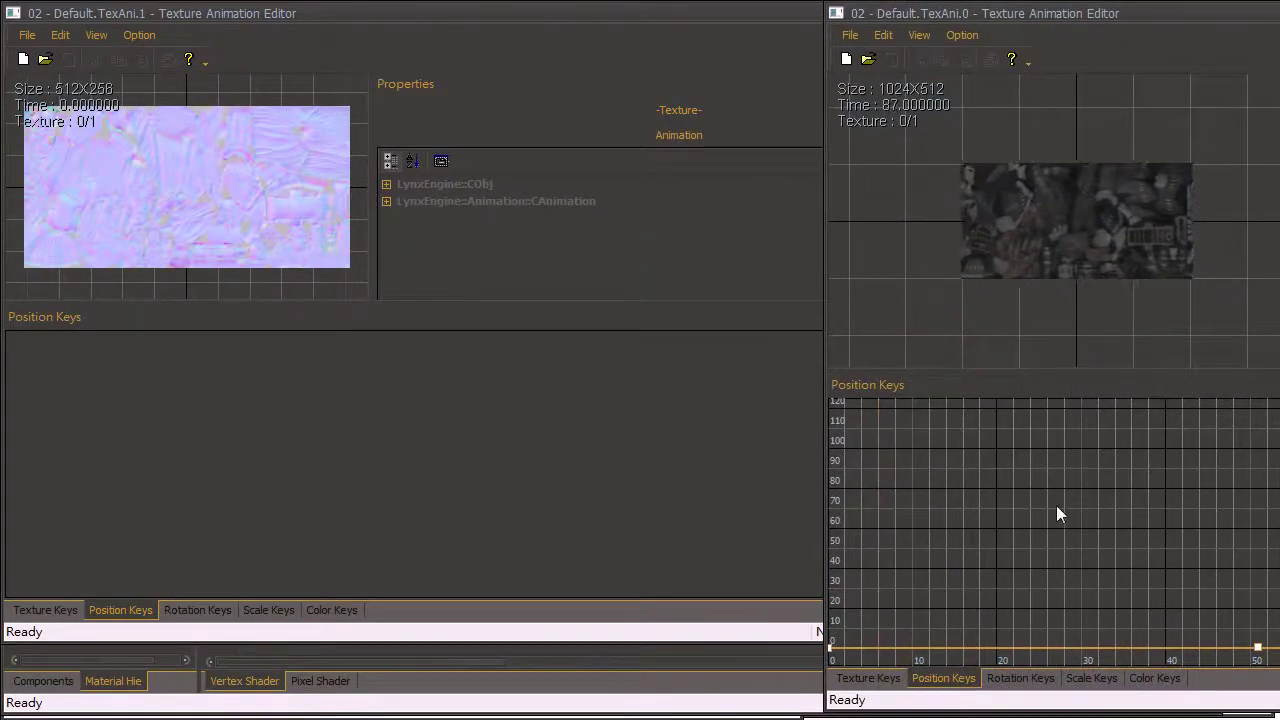
{"action": "left_click_drag", "start_coordinate": [1147, 508], "coordinate": [716, 464]}
{"action": "left_click_drag", "start_coordinate": [473, 445], "coordinate": [473, 445]}
Set the end time of 02 - Default.TexAni.1 to 100 and its play mode to Bounce, then return to the material.
{"action": "left_click", "coordinate": [653, 145]}
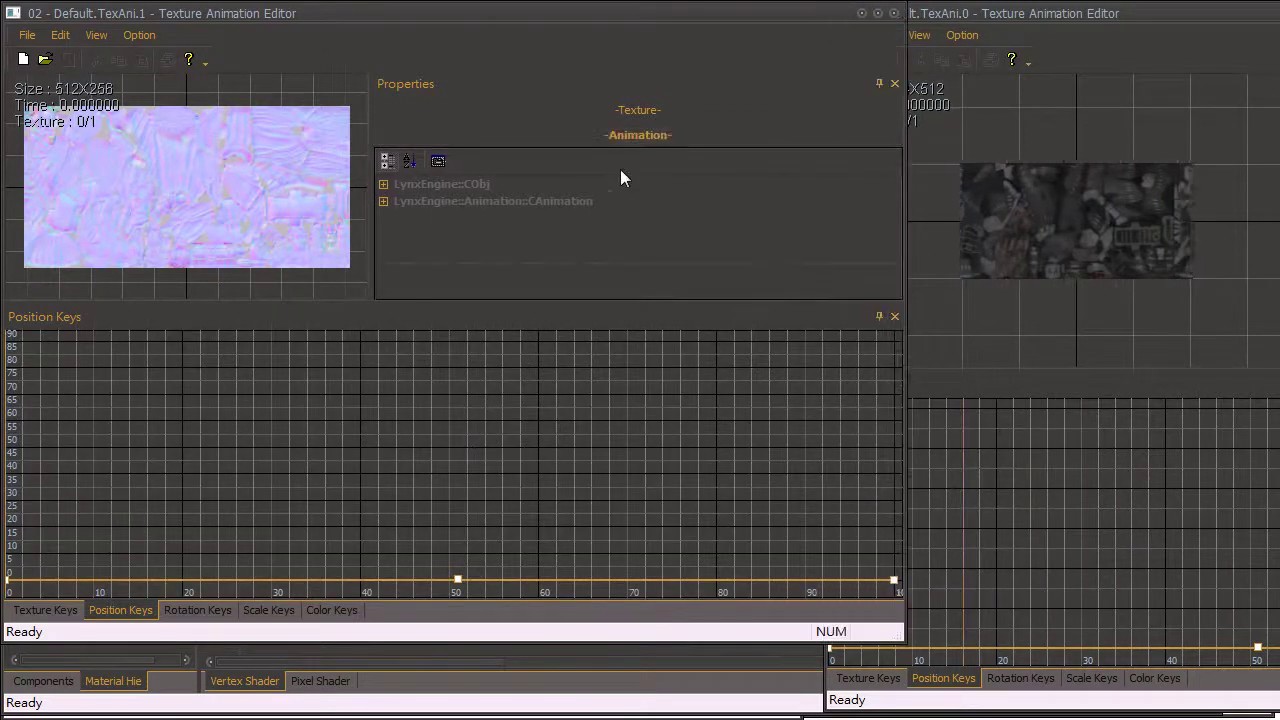
{"action": "double_click", "coordinate": [590, 200]}
{"action": "left_click", "coordinate": [674, 235]}
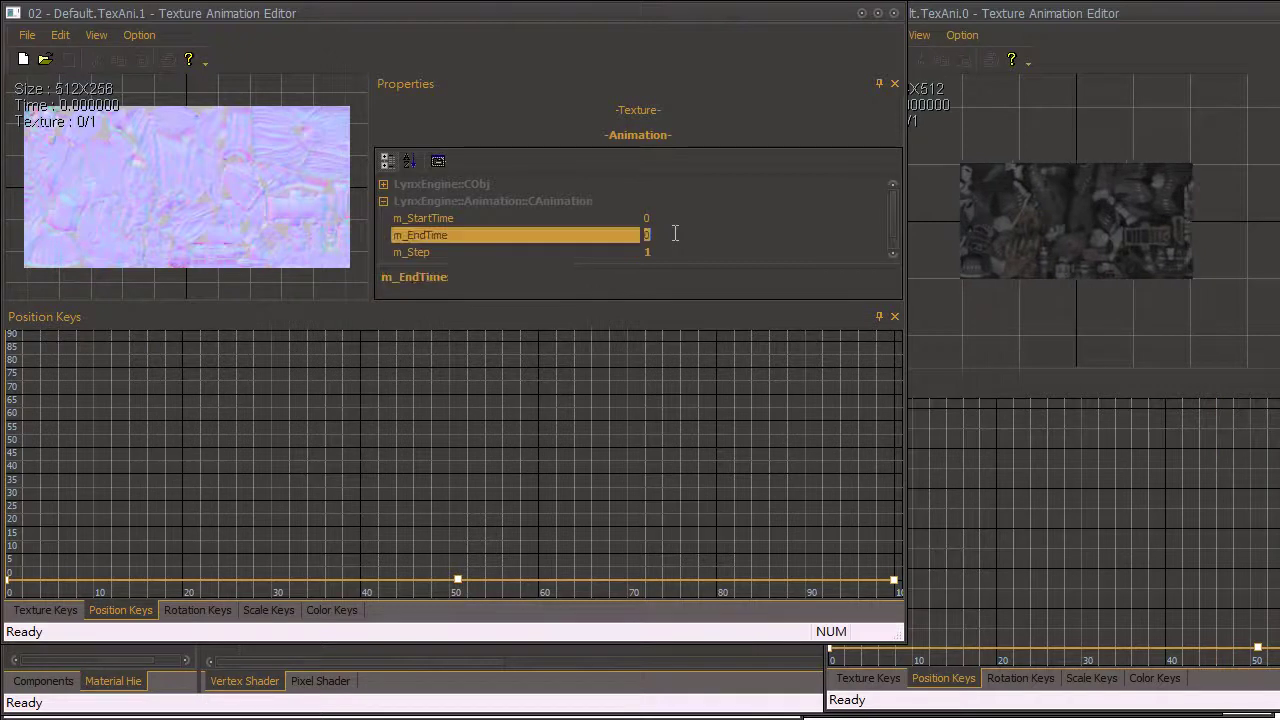
{"action": "type", "text": "100"}
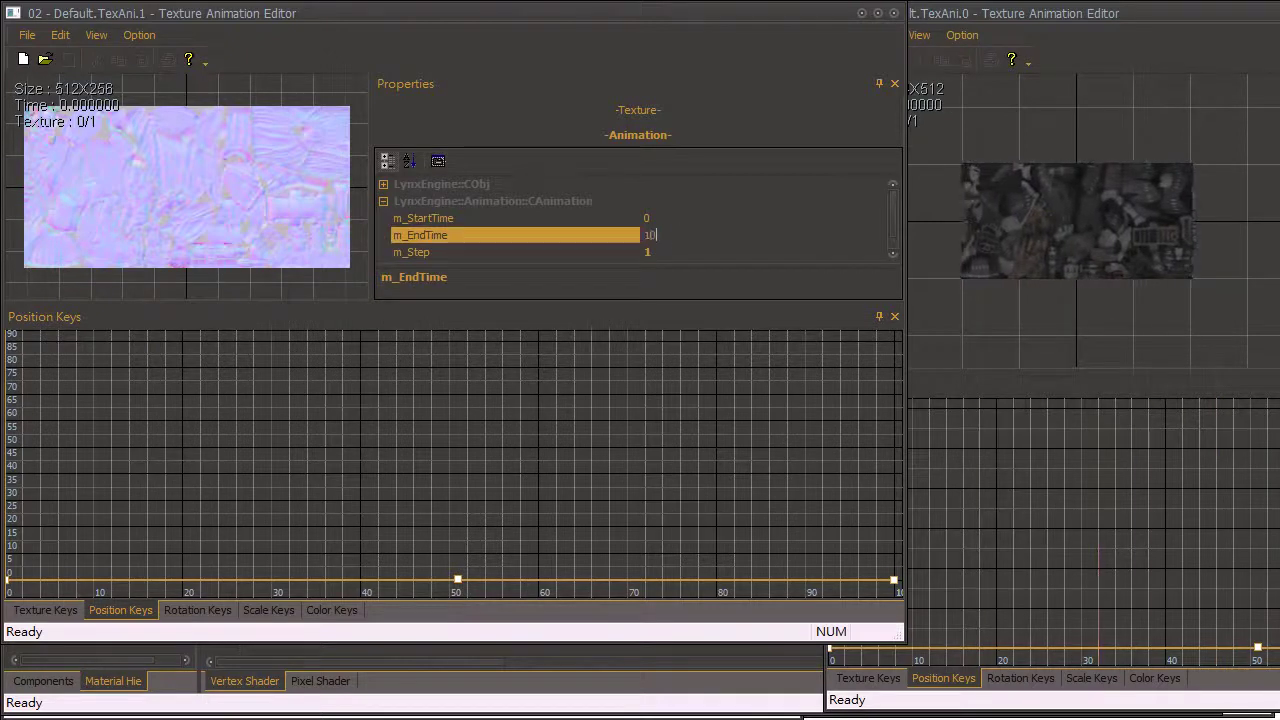
{"action": "scroll", "coordinate": [868, 257], "scroll_direction": "down", "scroll_amount": 1}
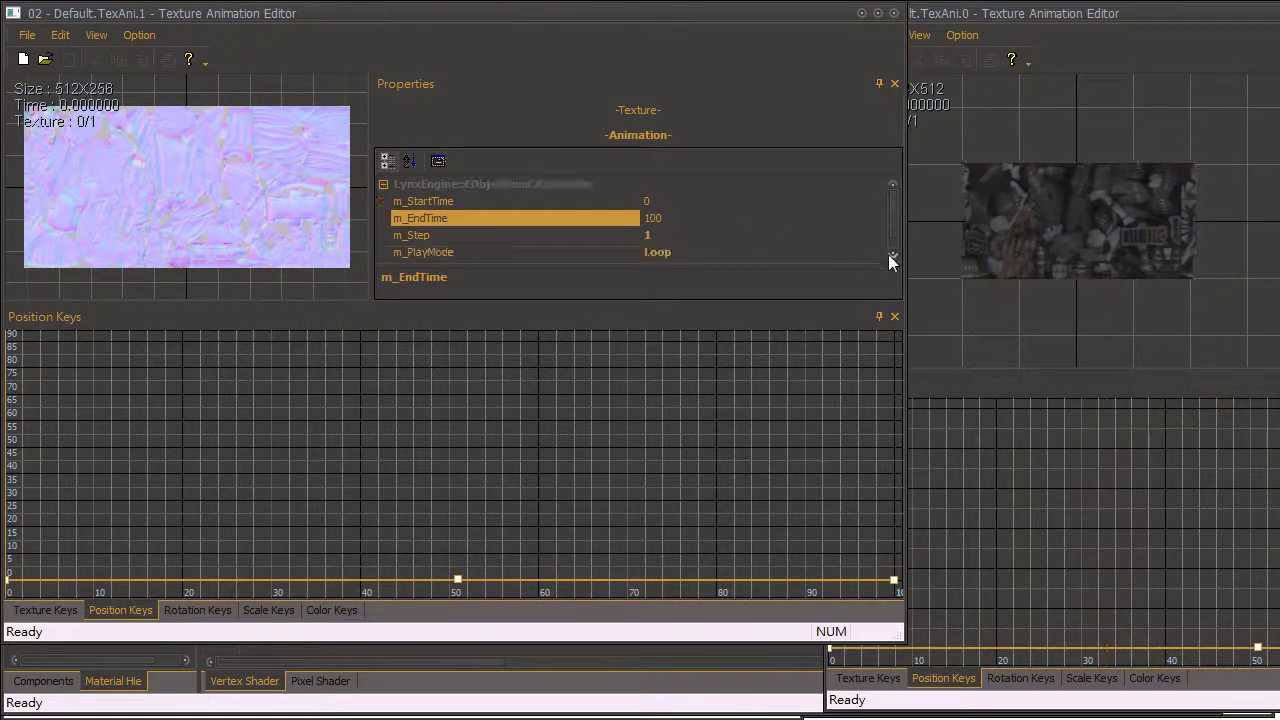
{"action": "left_click", "coordinate": [797, 252]}
{"action": "left_click", "coordinate": [876, 253]}
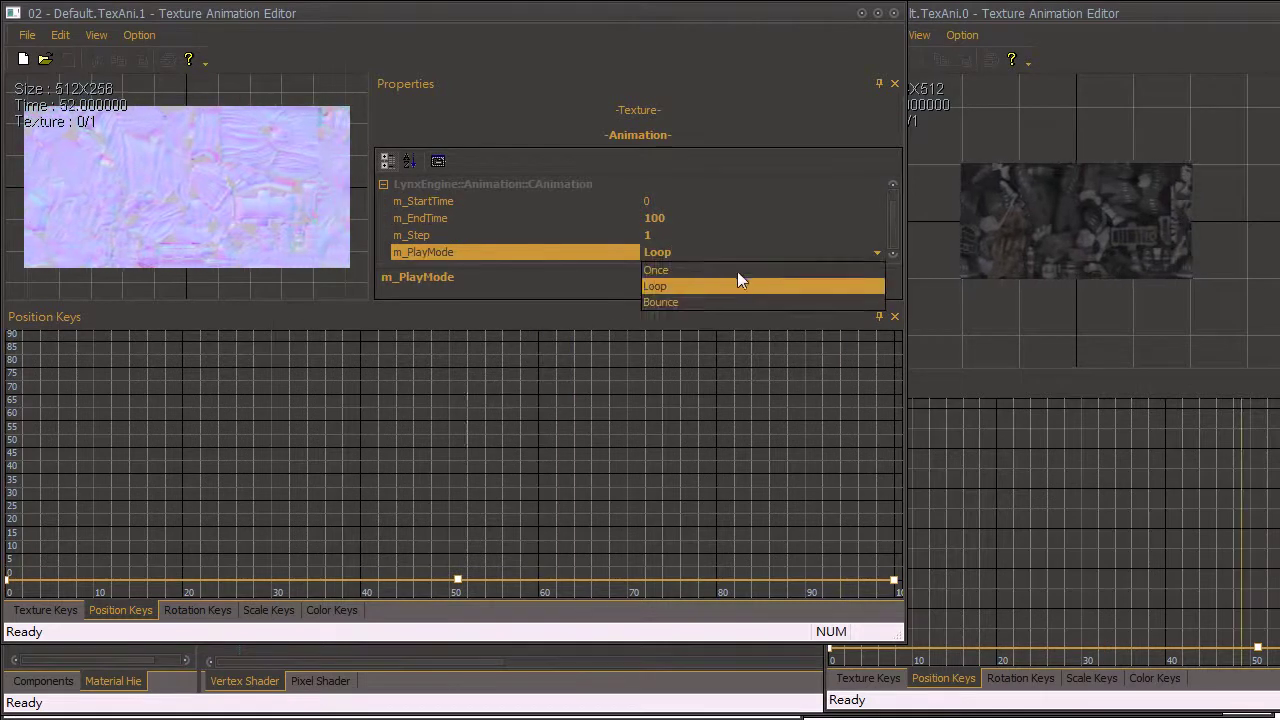
{"action": "left_click", "coordinate": [717, 301]}
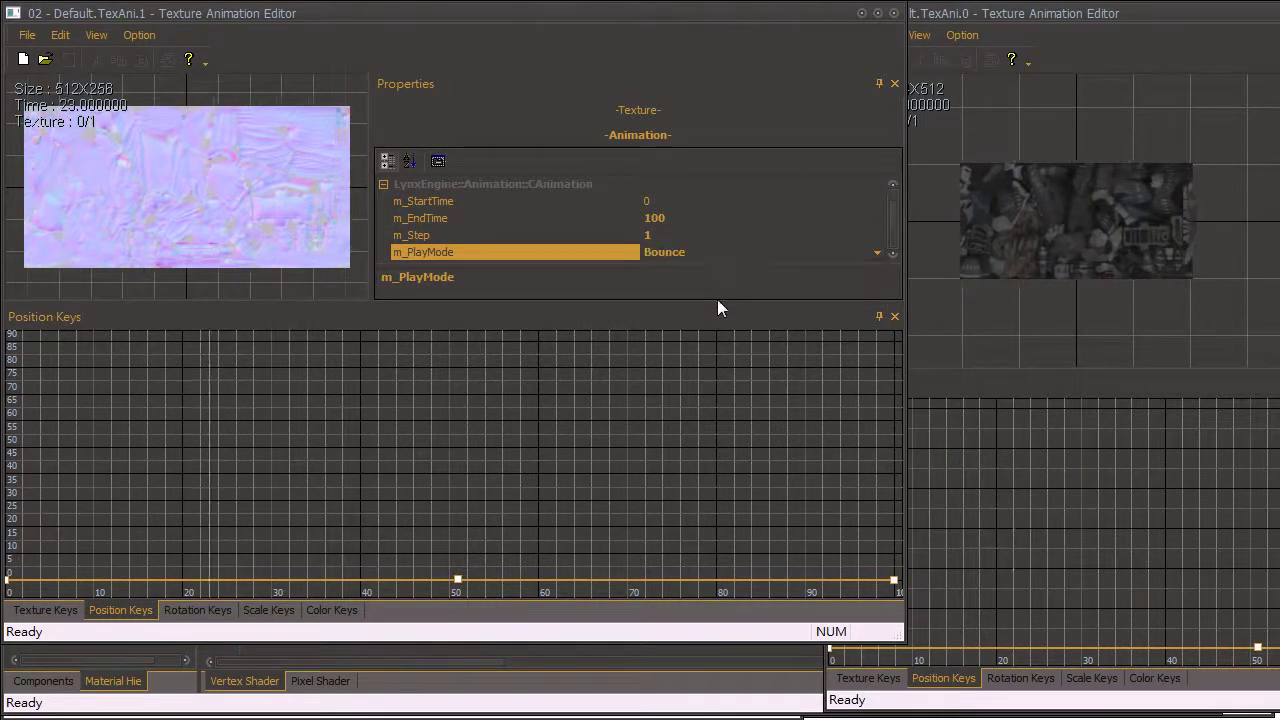
{"action": "left_click", "coordinate": [862, 13]}
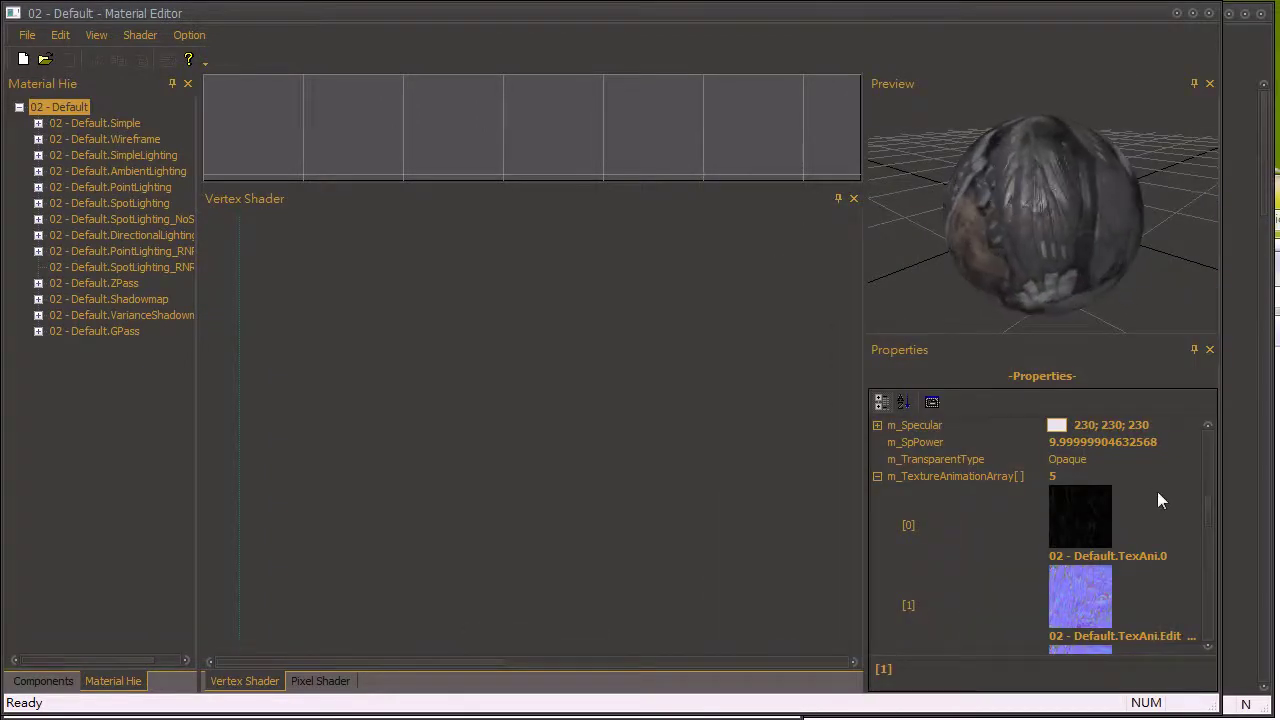
Open entry [3], 02 - Default.TexAni.3, of the texture animation array for editing and fit its window layout.
{"action": "left_click_drag", "start_coordinate": [1208, 523], "coordinate": [1210, 596]}
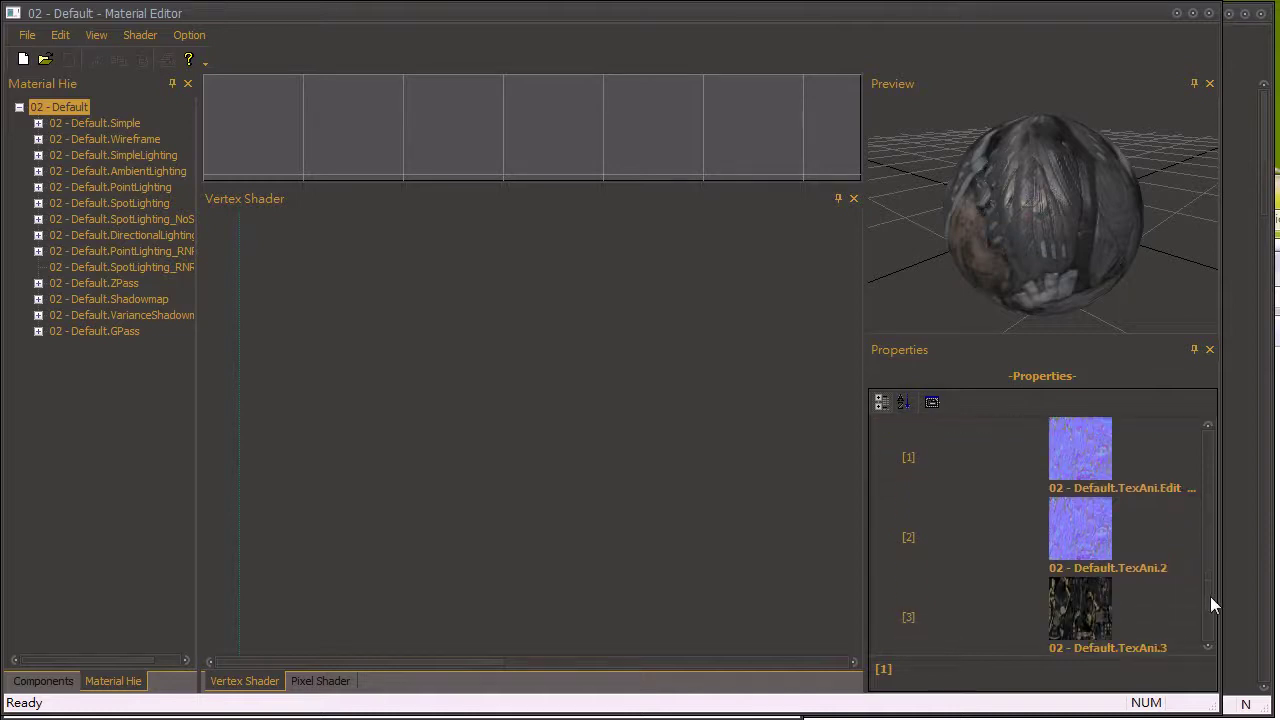
{"action": "left_click", "coordinate": [1095, 565]}
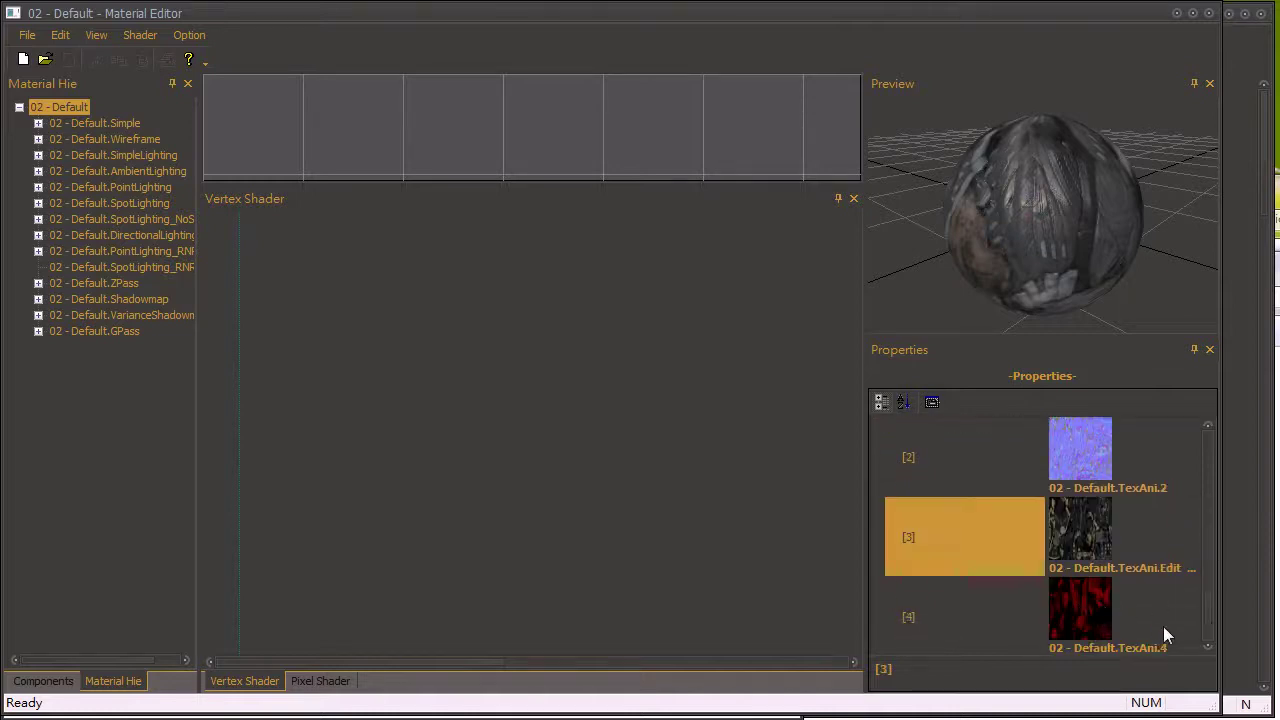
{"action": "left_click", "coordinate": [1177, 566]}
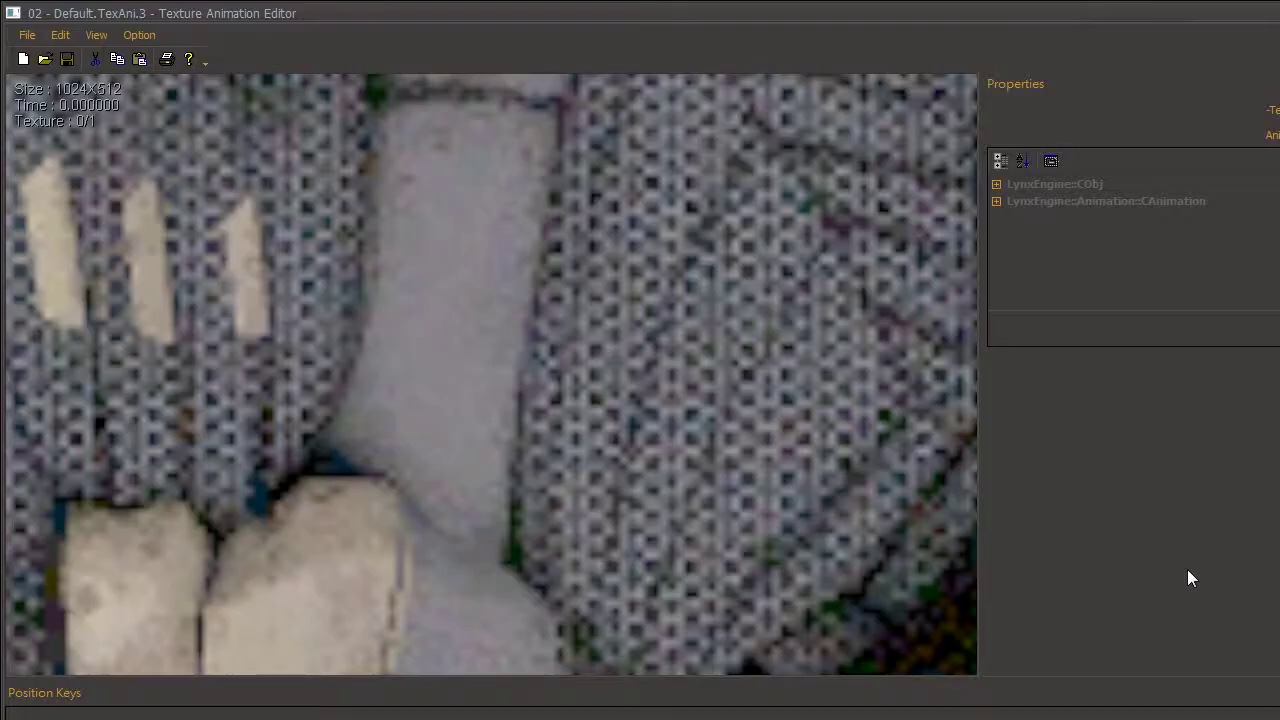
{"action": "left_click_drag", "start_coordinate": [1276, 716], "coordinate": [1087, 695]}
{"action": "right_click_drag", "start_coordinate": [282, 139], "coordinate": [365, 375]}
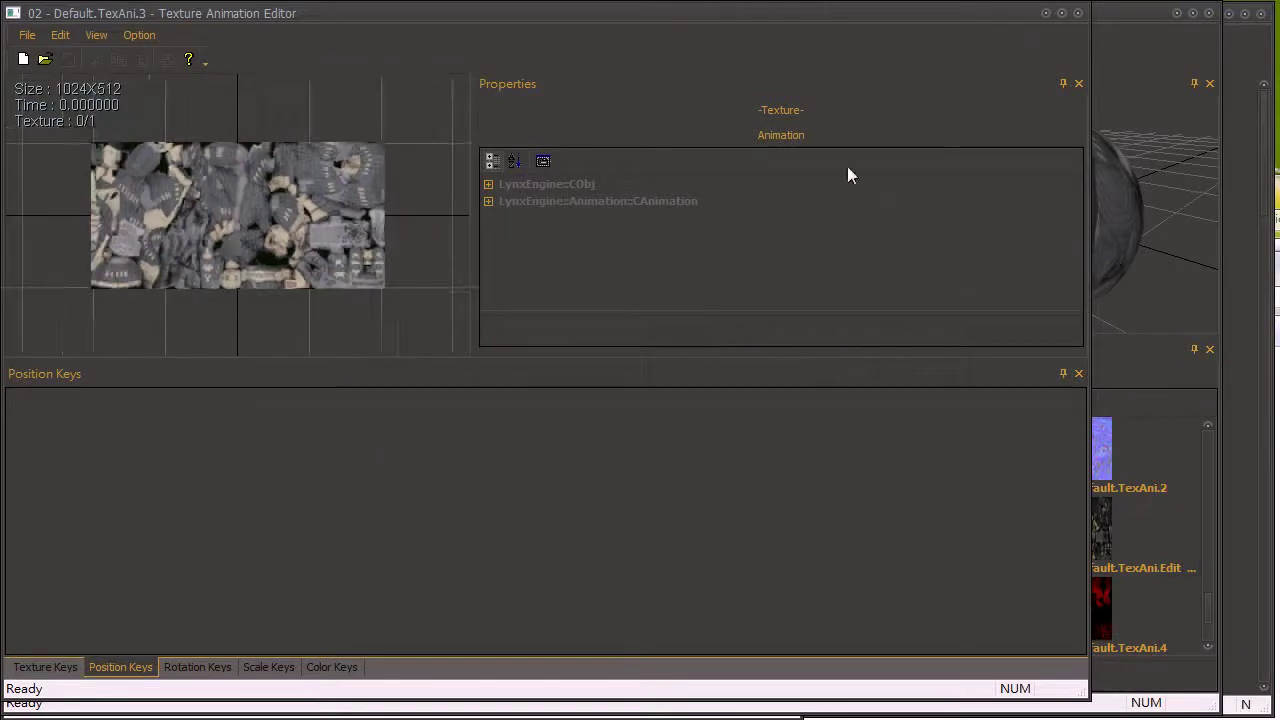
Show the animation properties of 02 - Default.TexAni.3 and copy the position keys of 02 - Default.TexAni.0 into it.
{"action": "left_click", "coordinate": [832, 134]}
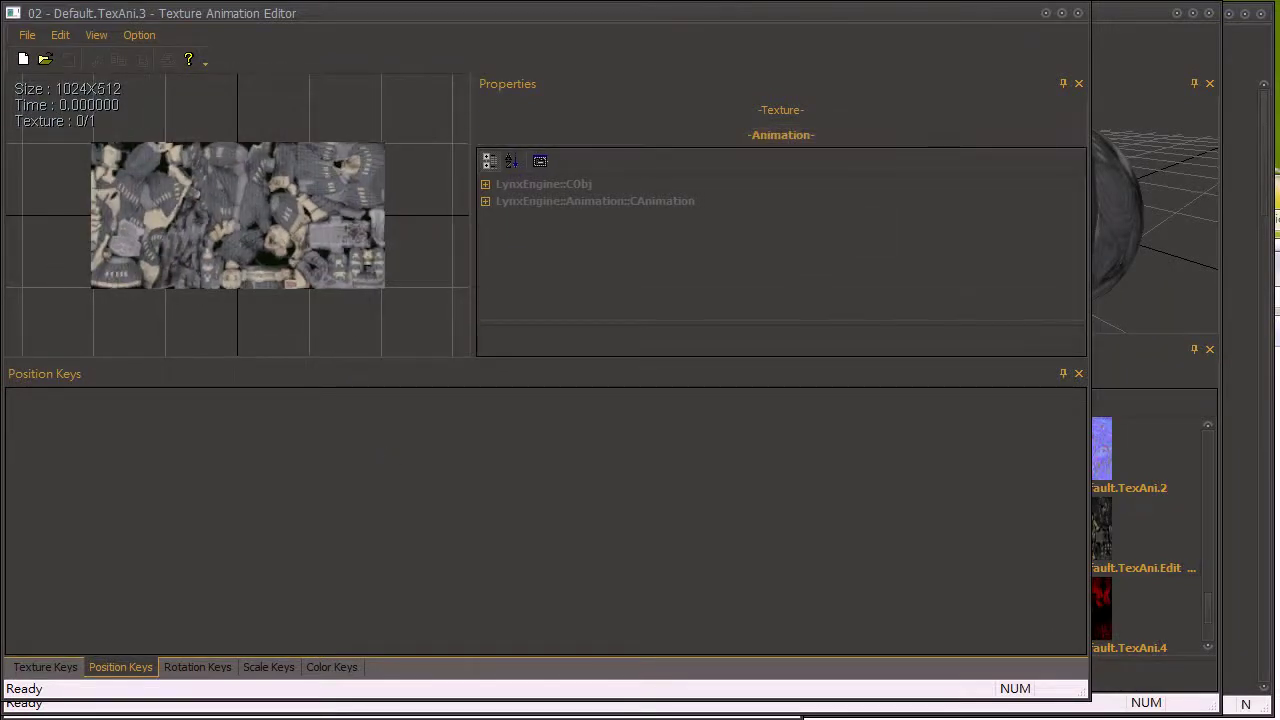
{"action": "key", "text": "alt+Tab"}
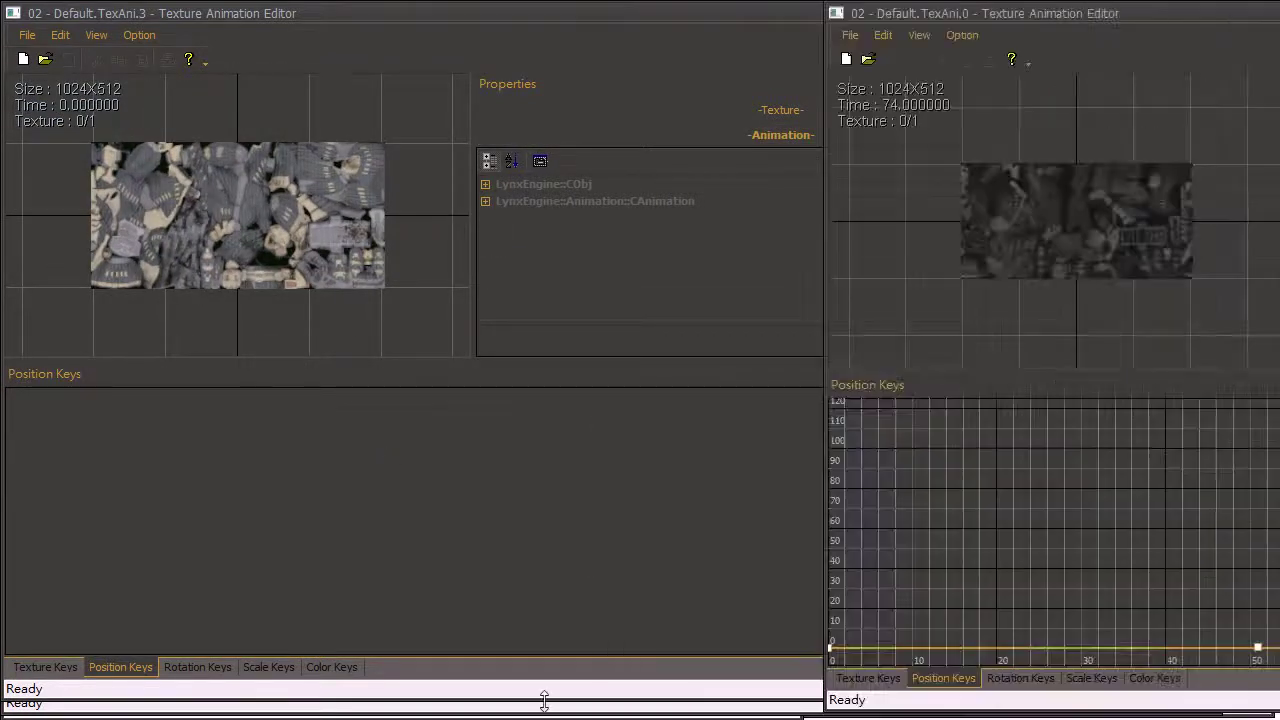
{"action": "left_click", "coordinate": [502, 508]}
Set the end time of 02 - Default.TexAni.3 to 100 and its play mode to Bounce.
{"action": "double_click", "coordinate": [661, 201]}
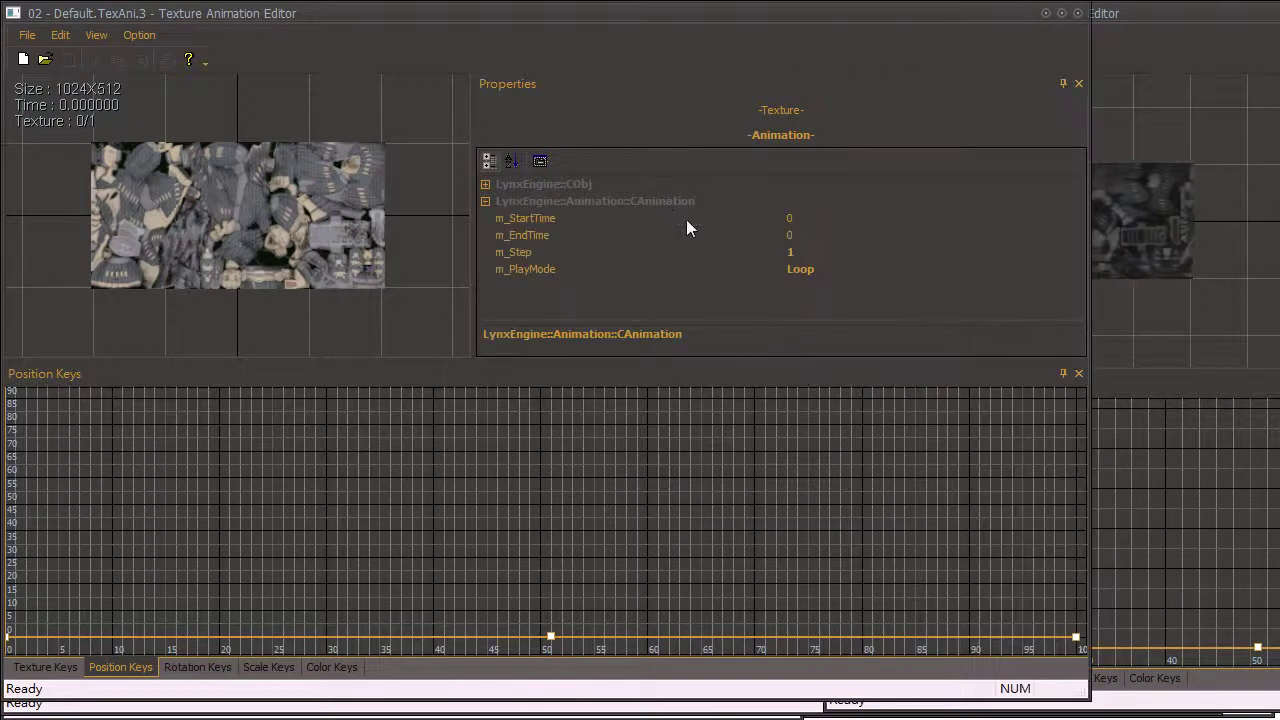
{"action": "left_click", "coordinate": [790, 233]}
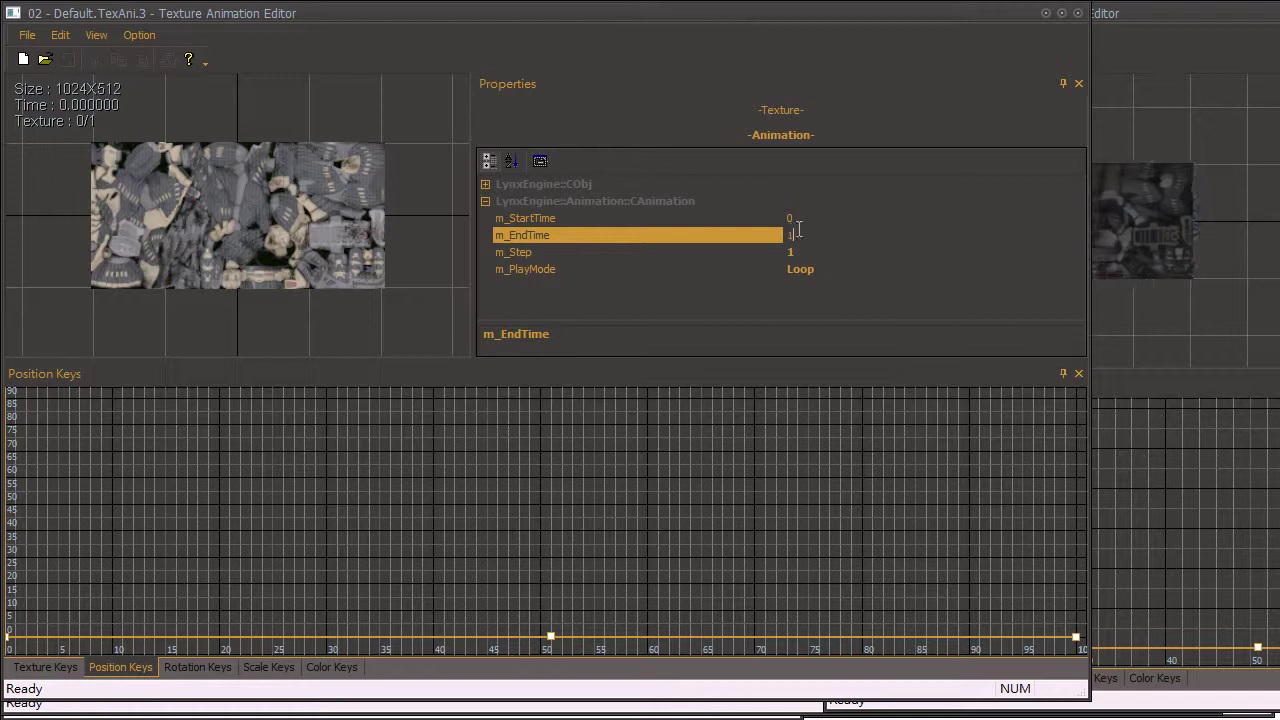
{"action": "left_click", "coordinate": [908, 274]}
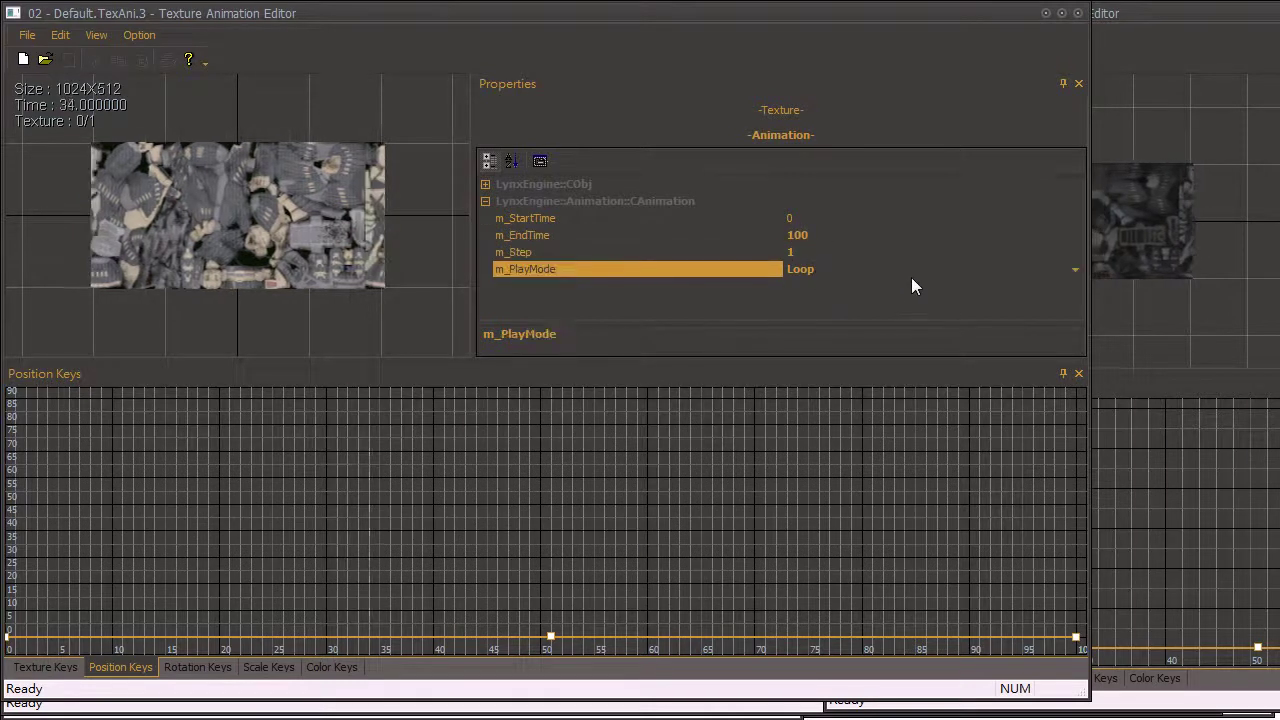
{"action": "left_click", "coordinate": [1077, 269]}
{"action": "left_click", "coordinate": [913, 321]}
Put away the texture animation and material editor windows to return to the scene view.
{"action": "left_click", "coordinate": [1046, 13]}
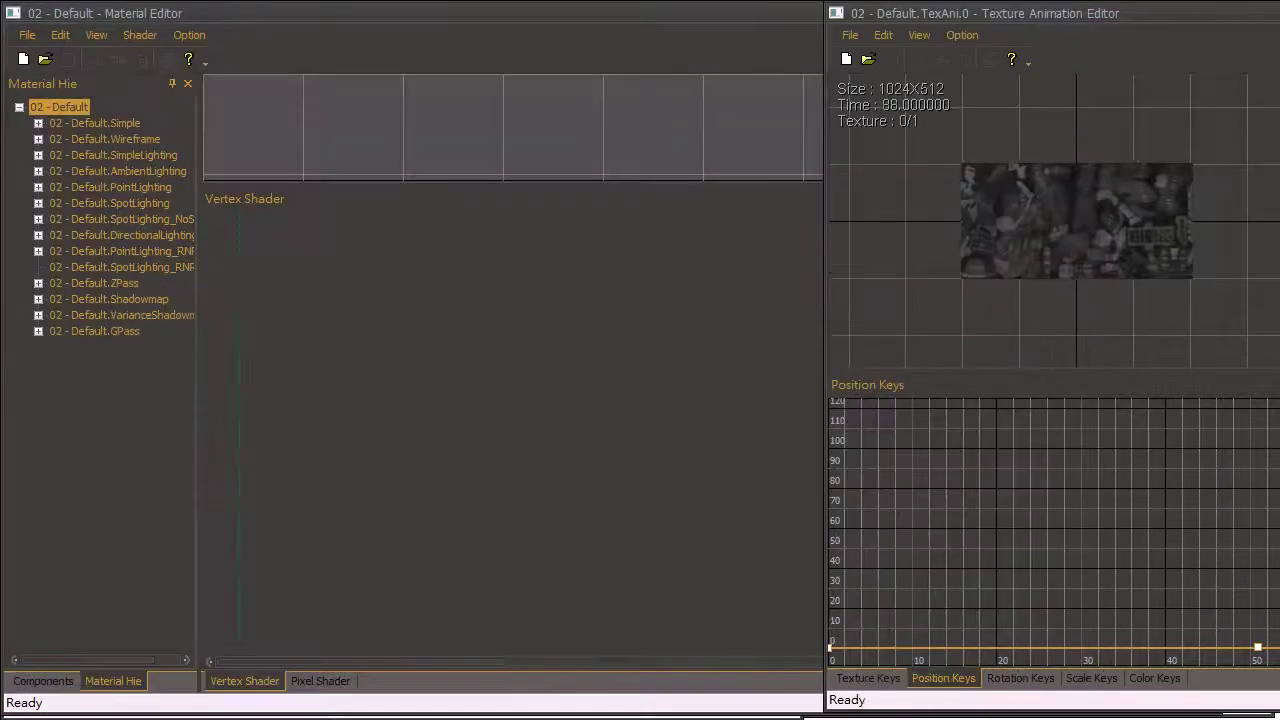
{"action": "key", "text": "alt+F4"}
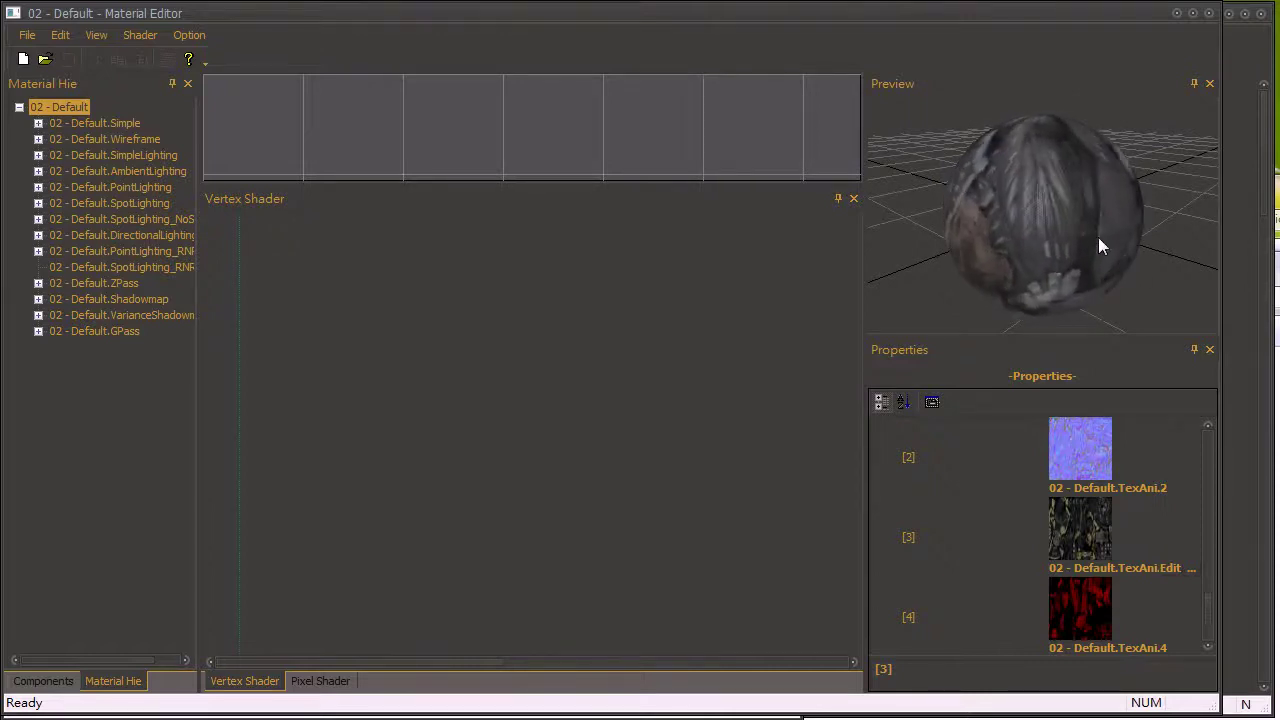
{"action": "left_click", "coordinate": [1179, 14]}
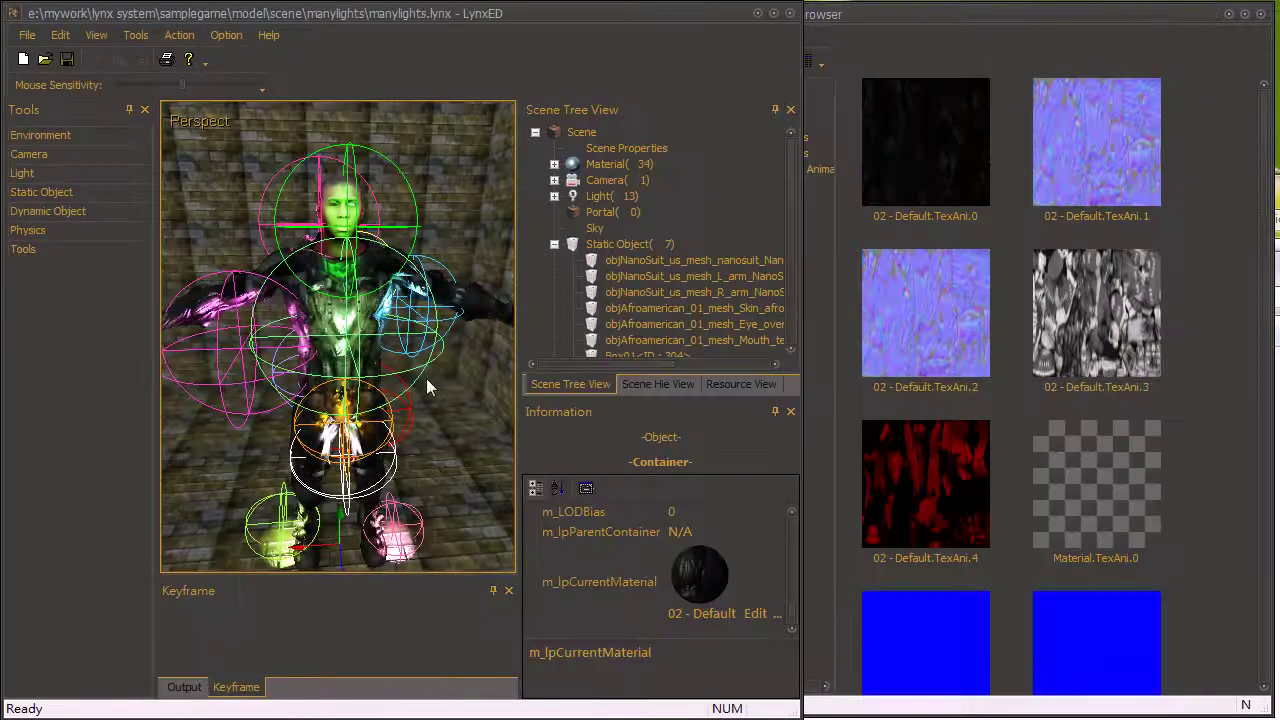
Examine the animated material on the nanosuit character's torso and arms from several distances and angles.
{"action": "right_click_drag", "start_coordinate": [424, 376], "coordinate": [478, 377]}
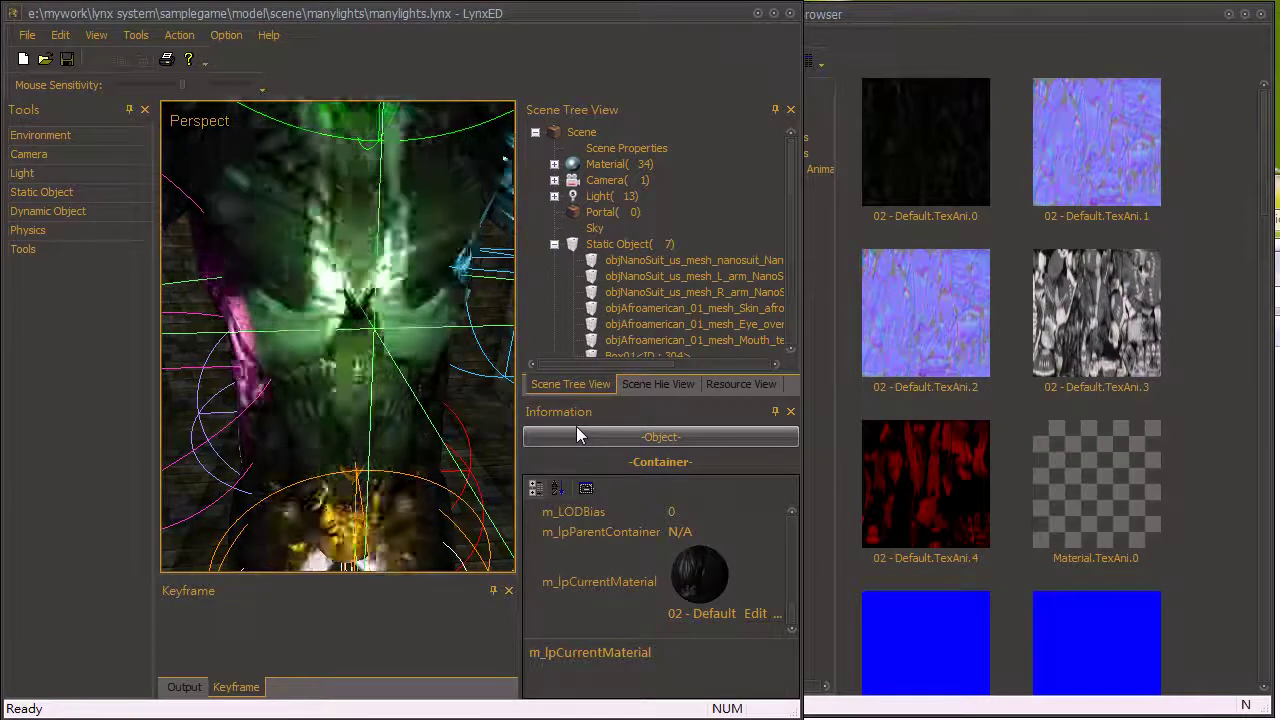
{"action": "right_click_drag", "start_coordinate": [463, 363], "coordinate": [475, 506]}
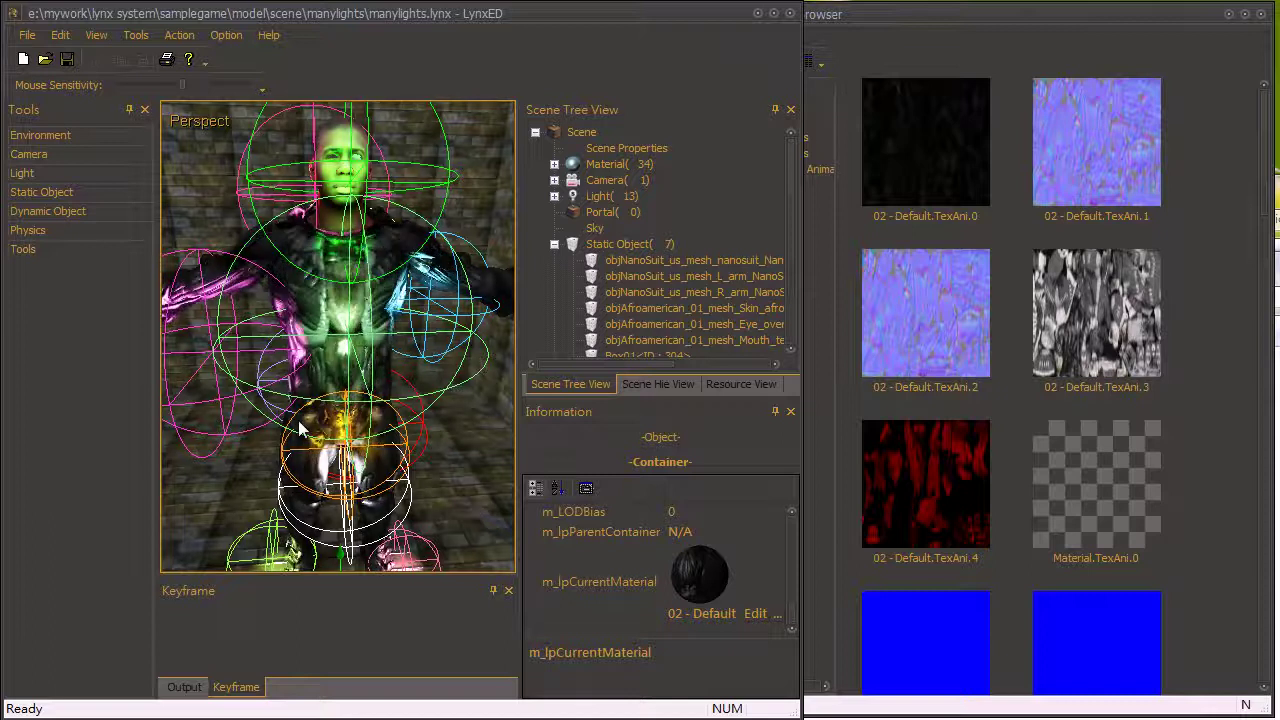
{"action": "middle_click_drag", "start_coordinate": [290, 411], "coordinate": [428, 427]}
{"action": "key", "text": "Scroll_Lock"}
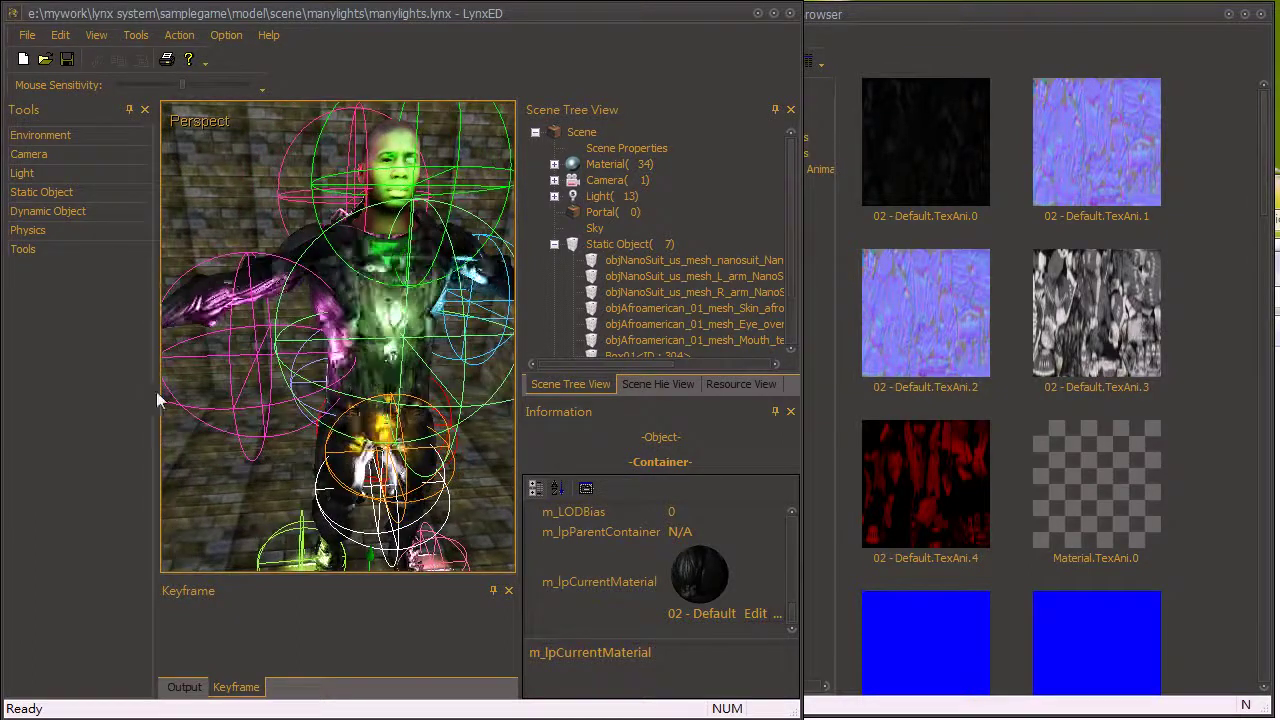
{"action": "right_click_drag", "start_coordinate": [303, 406], "coordinate": [393, 400]}
{"action": "key", "text": "Scroll_Lock"}
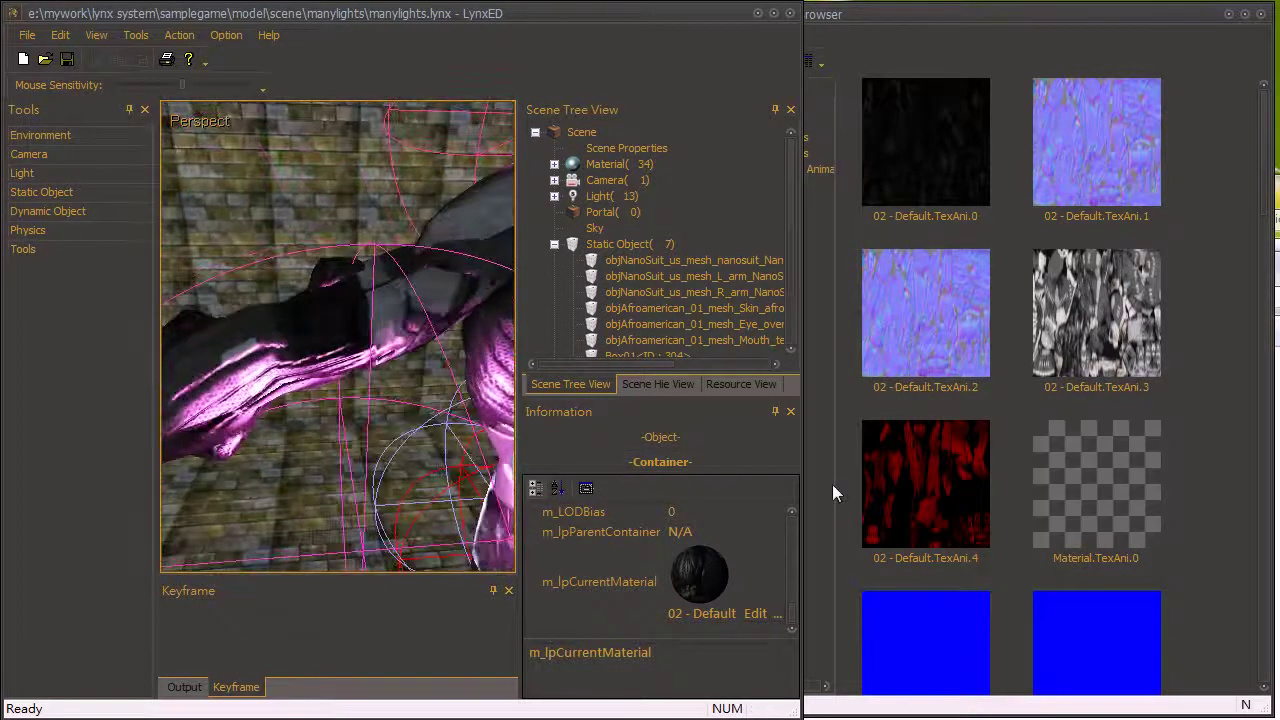